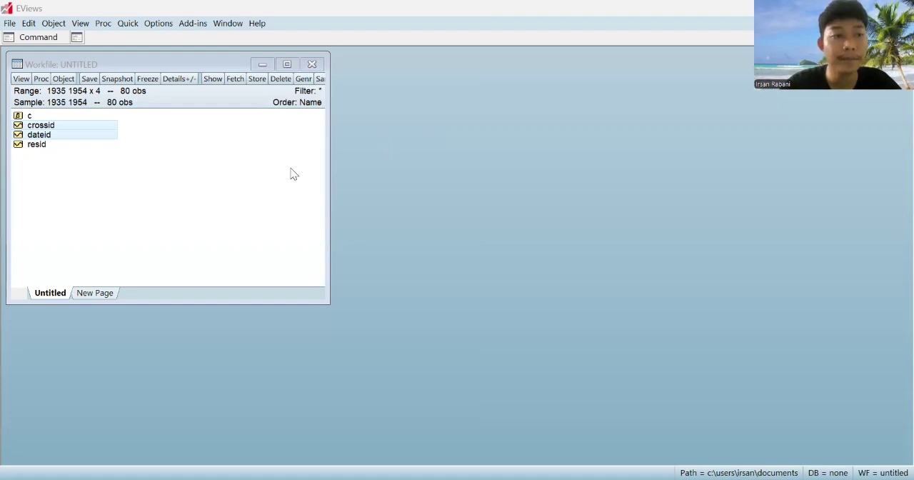
# Create an empty group for editing series and paste the copied panel data into it starting at row 1 - 35
pyautogui.click(120, 23)
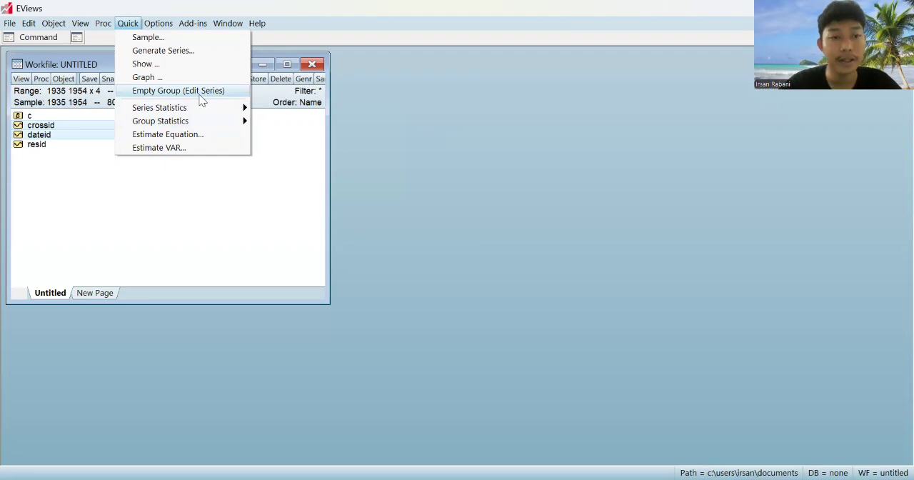
pyautogui.click(198, 93)
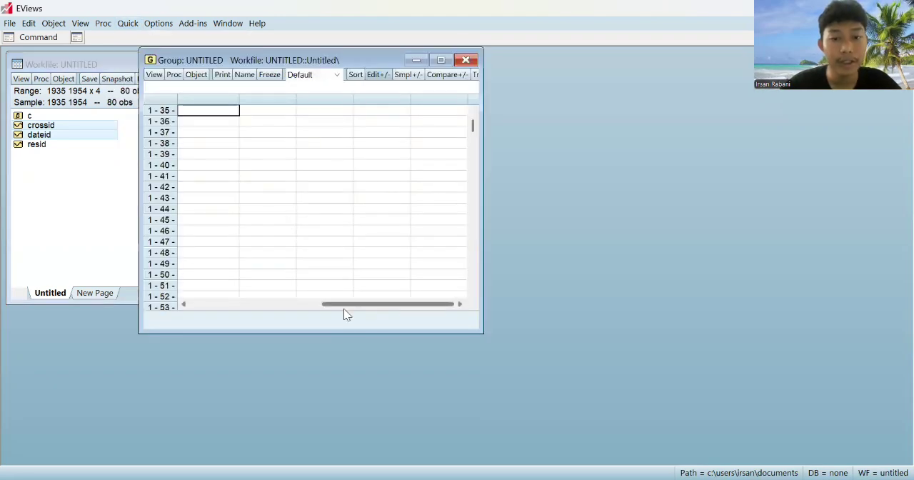
pyautogui.hotkey('alt', 'Tab')
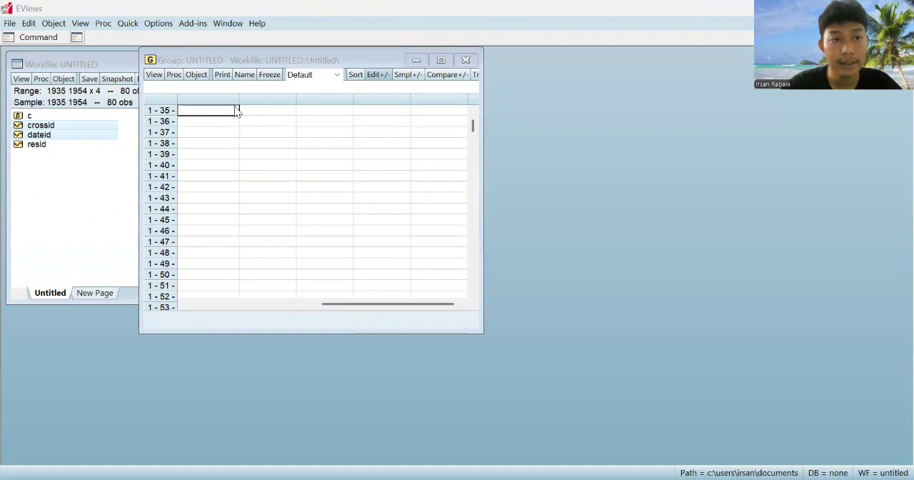
pyautogui.hotkey('alt', 'Tab')
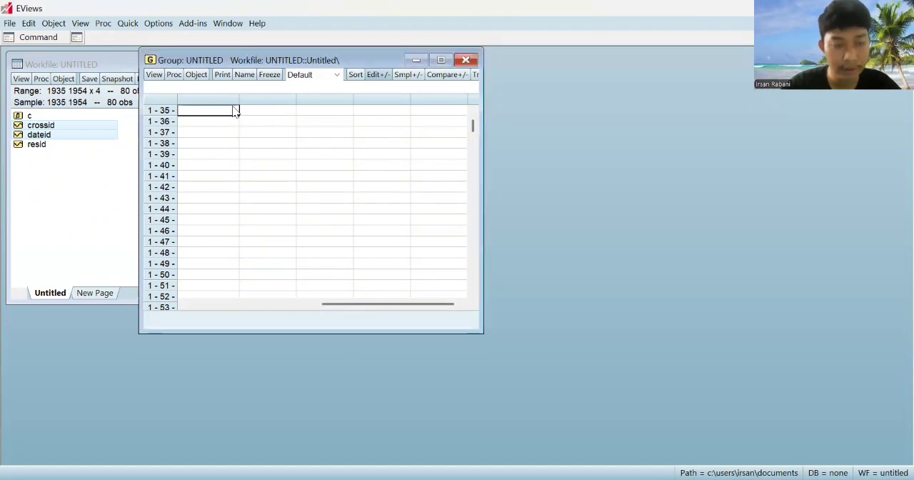
pyautogui.hotkey('ctrl', 'v')
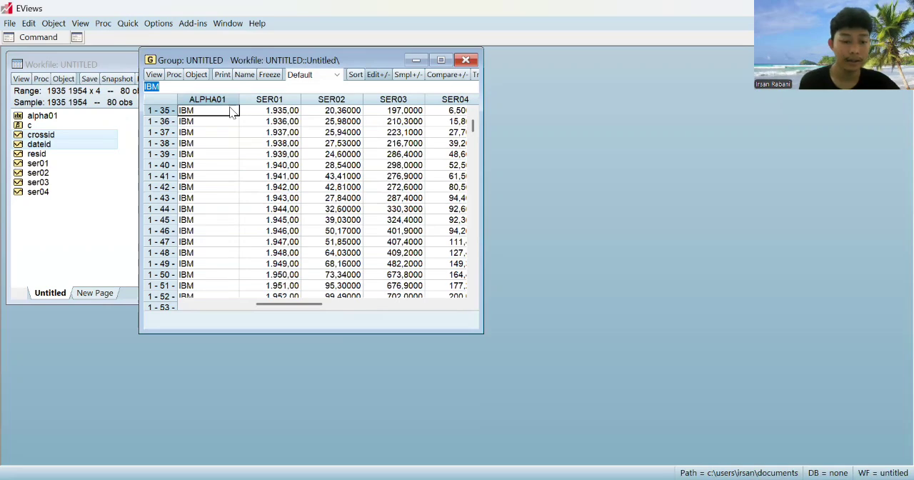
# Rename the pasted series ALPHA01, which holds the company names, as firm
pyautogui.hotkey('ctrl', 'a')
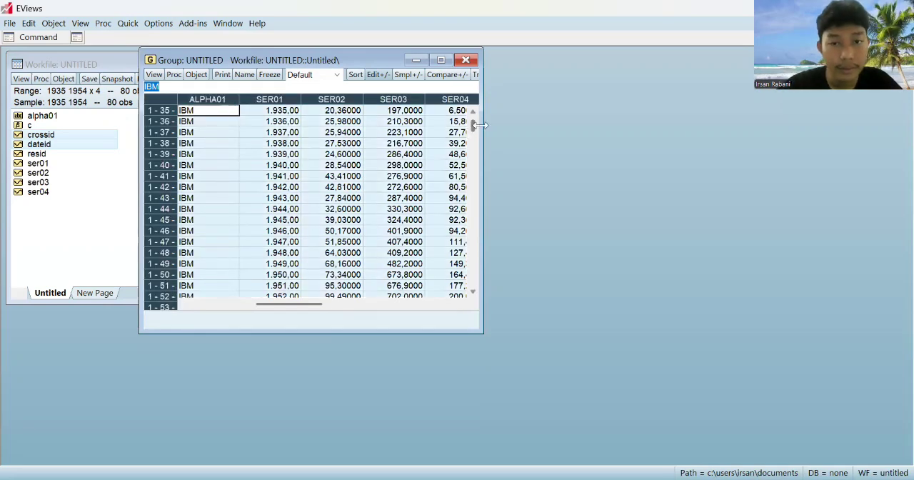
pyautogui.moveTo(480, 126); pyautogui.dragTo(479, 126)
pyautogui.scroll(-9, 480, 188)
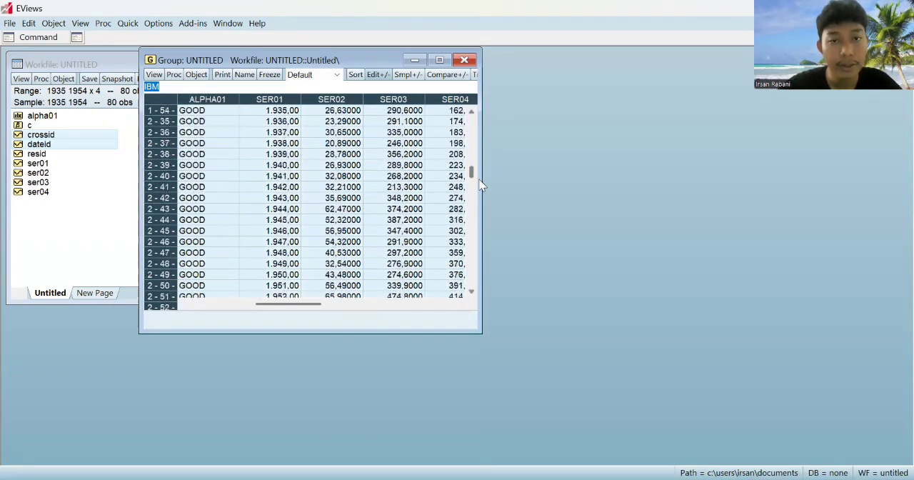
pyautogui.moveTo(480, 200); pyautogui.dragTo(505, 129)
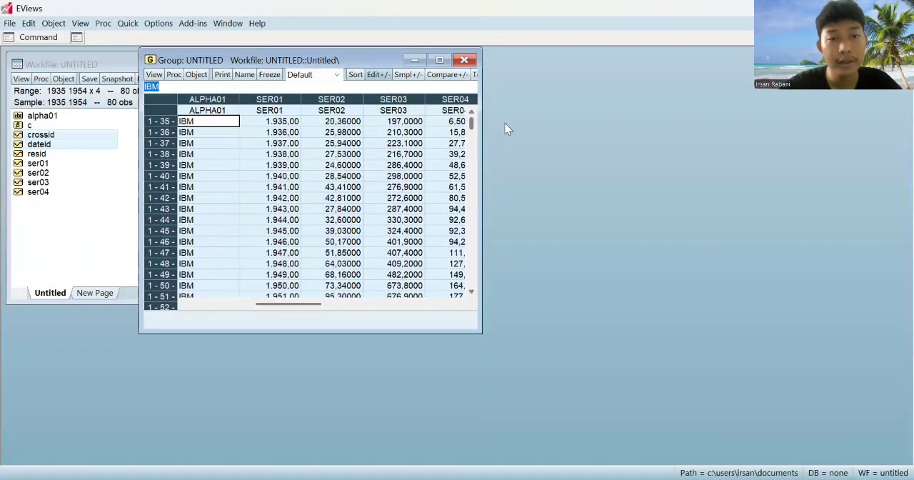
pyautogui.click(230, 112)
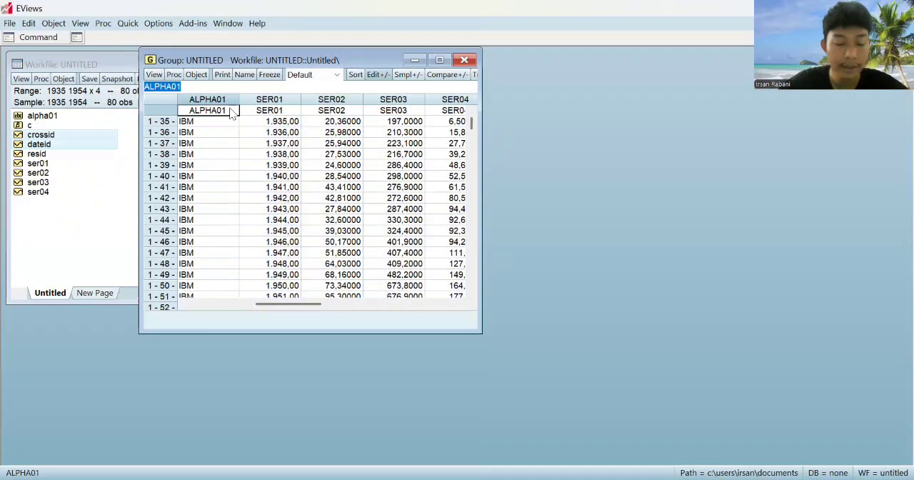
pyautogui.write('firm')
pyautogui.press('Return')
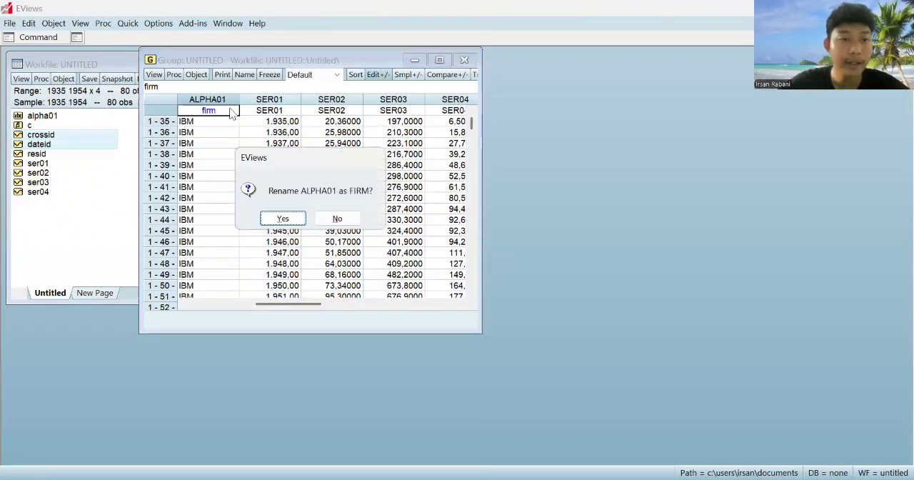
pyautogui.press('Return')
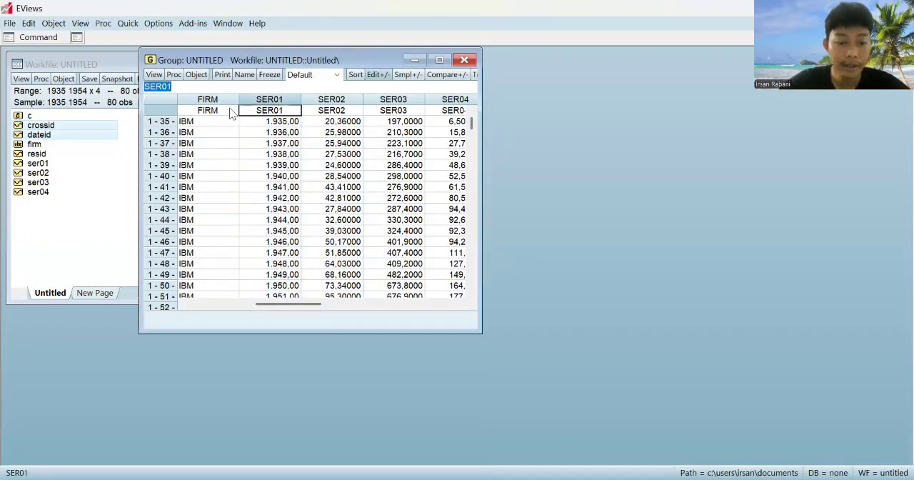
# Rename the year series SER01 as tahun
pyautogui.write('tahun')
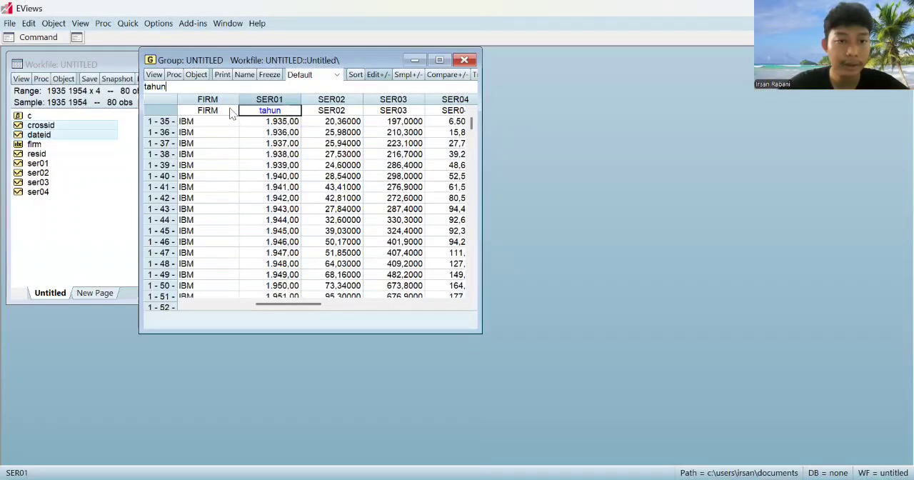
pyautogui.press('Return')
pyautogui.press('Return')
# Rename the series SER02 as y_inv
pyautogui.write('y')
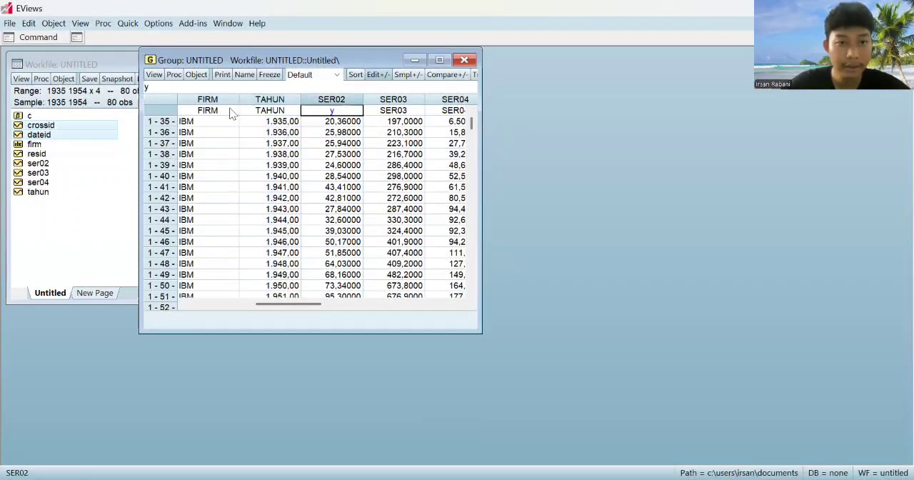
pyautogui.write('_')
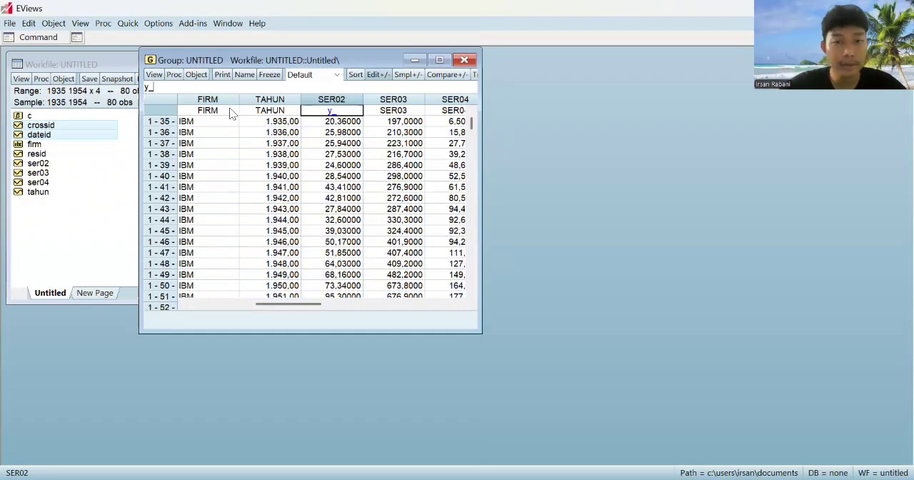
pyautogui.press('Return')
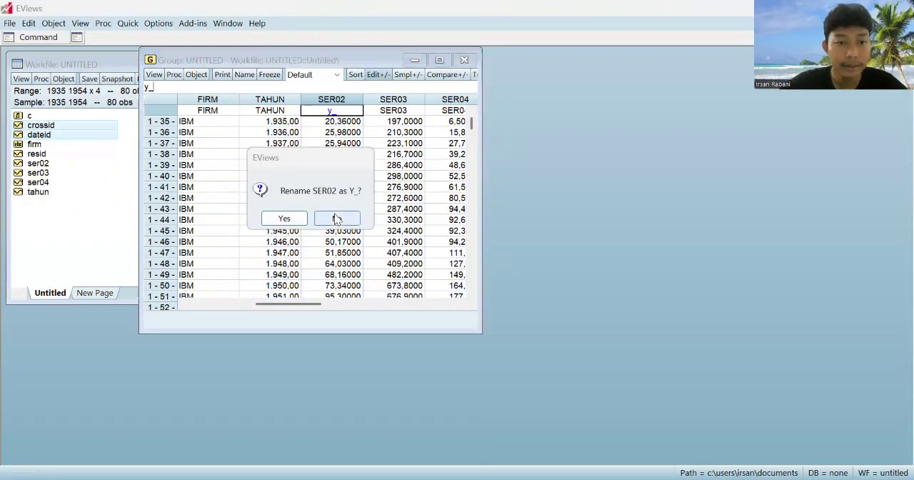
pyautogui.click(336, 219)
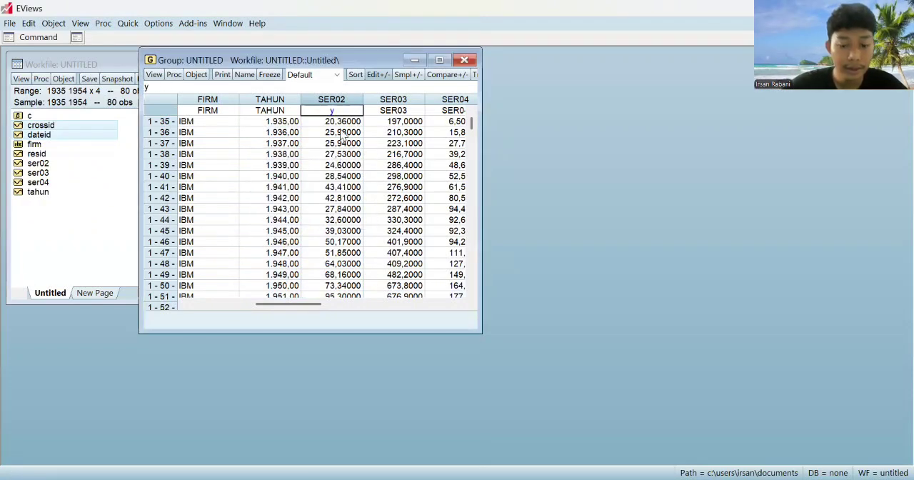
pyautogui.write('inv')
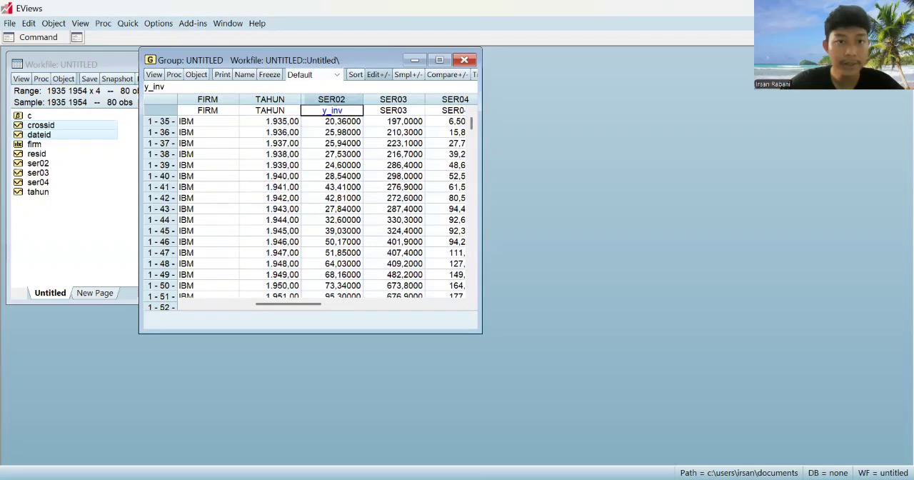
pyautogui.press('Return')
pyautogui.press('Return')
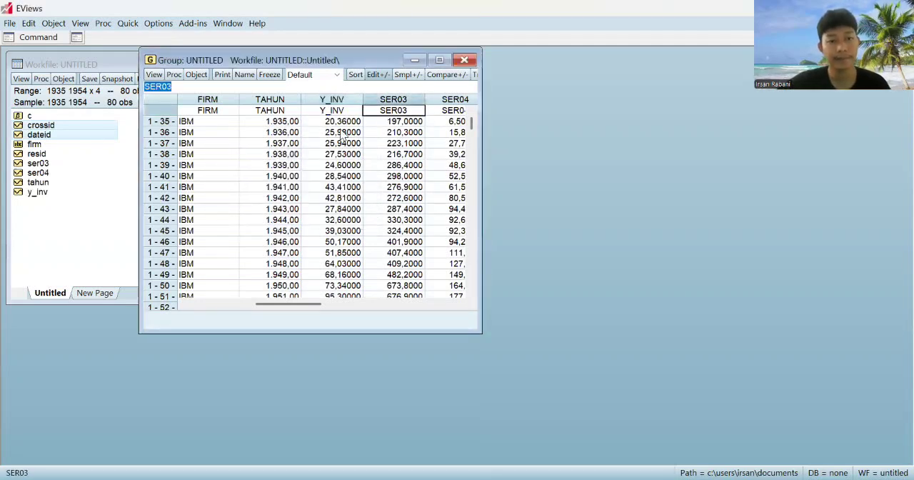
# Rename the series SER03 as x1_hs and the series SER04 as x2_nak
pyautogui.write('x1')
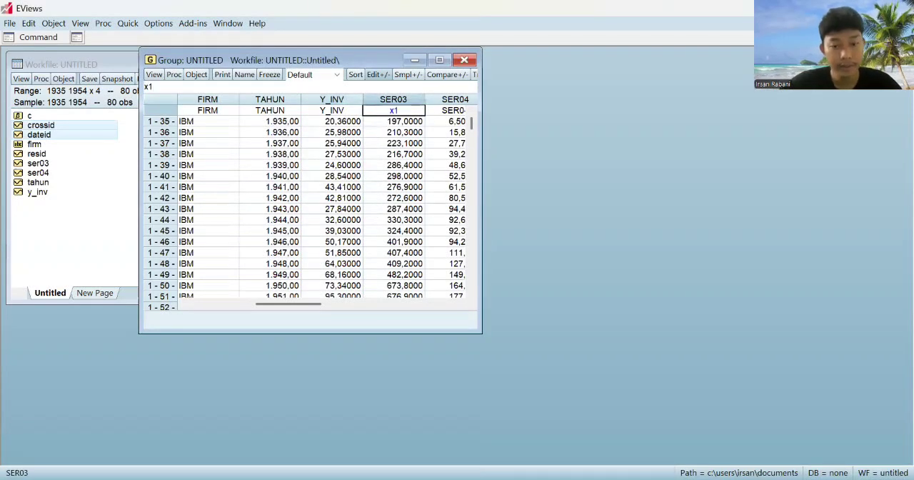
pyautogui.write('_hs')
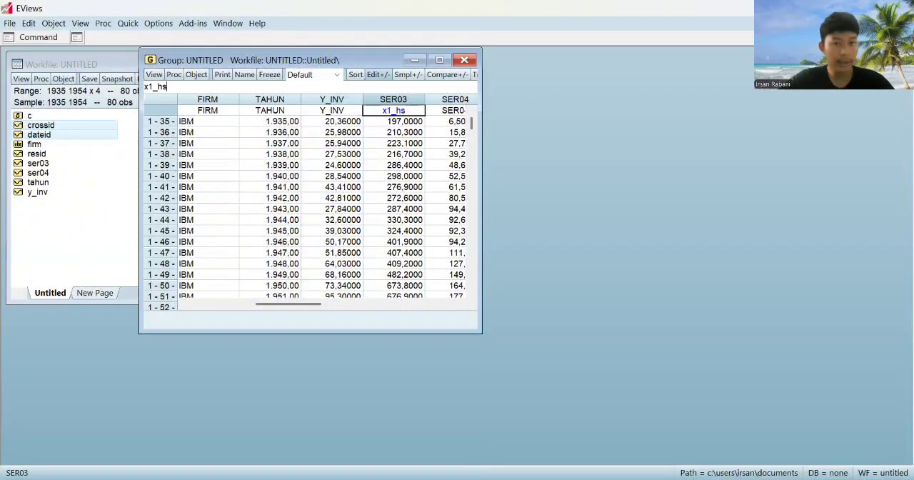
pyautogui.press('Return')
pyautogui.press('Return')
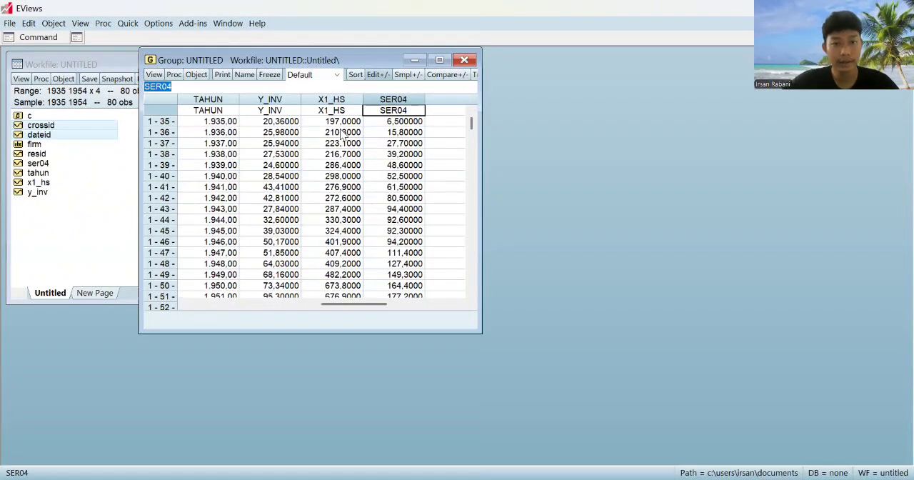
pyautogui.write('x2_nak')
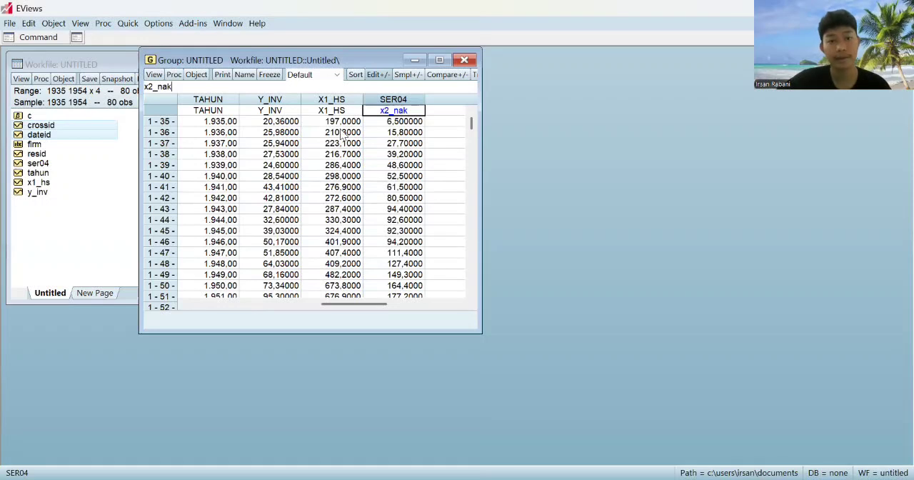
pyautogui.press('Return')
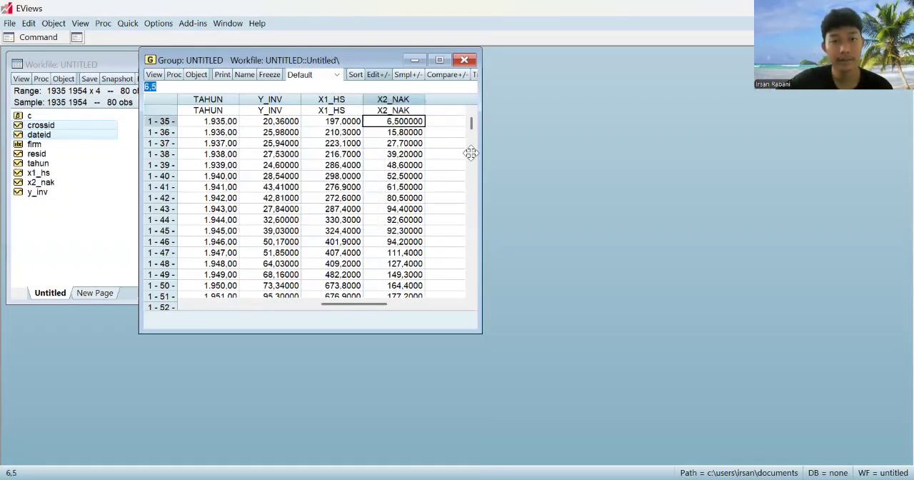
# Close the group spreadsheet and delete the untitled group, returning to the workfile's series list
pyautogui.click(465, 60)
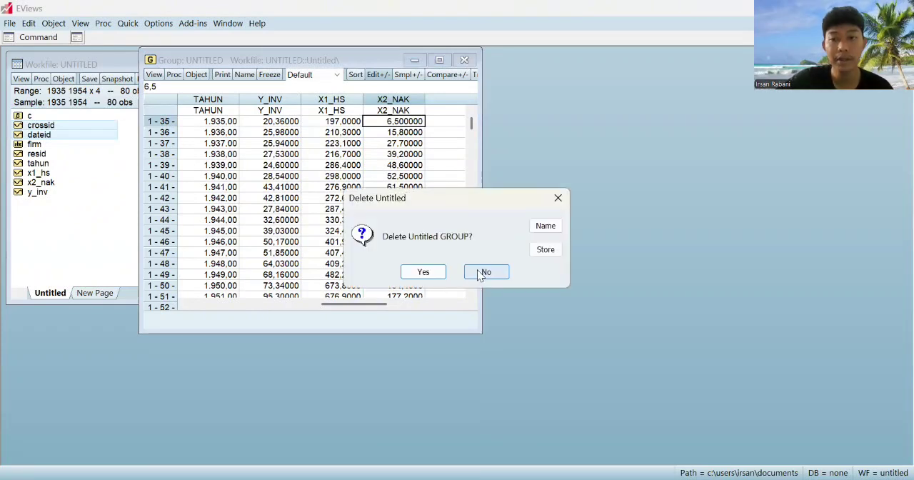
pyautogui.click(484, 273)
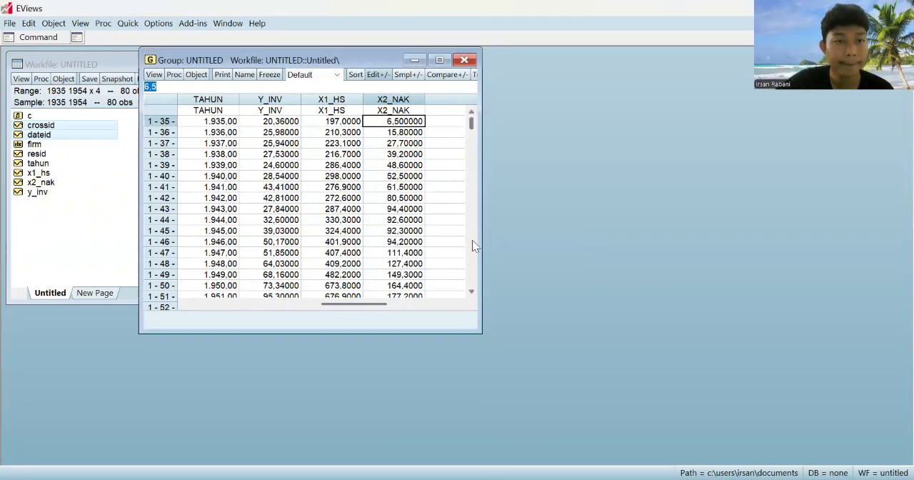
pyautogui.click(465, 60)
pyautogui.click(425, 269)
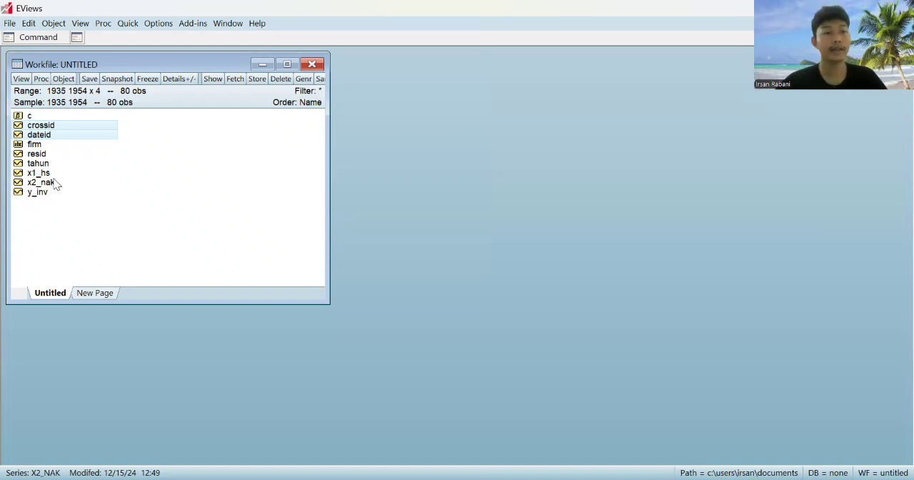
# Start a new equation estimation and enter the specification log(y_inv) c log(x1_hs) log(x2_nak)
pyautogui.click(128, 23)
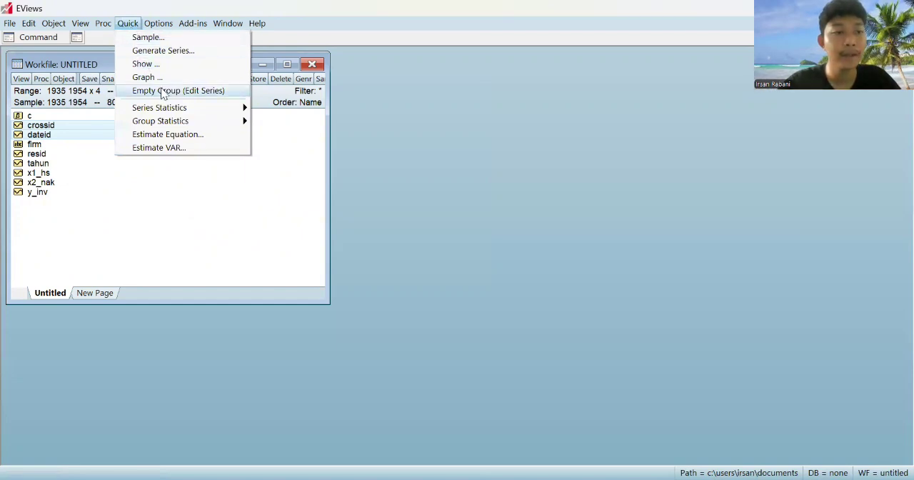
pyautogui.click(177, 135)
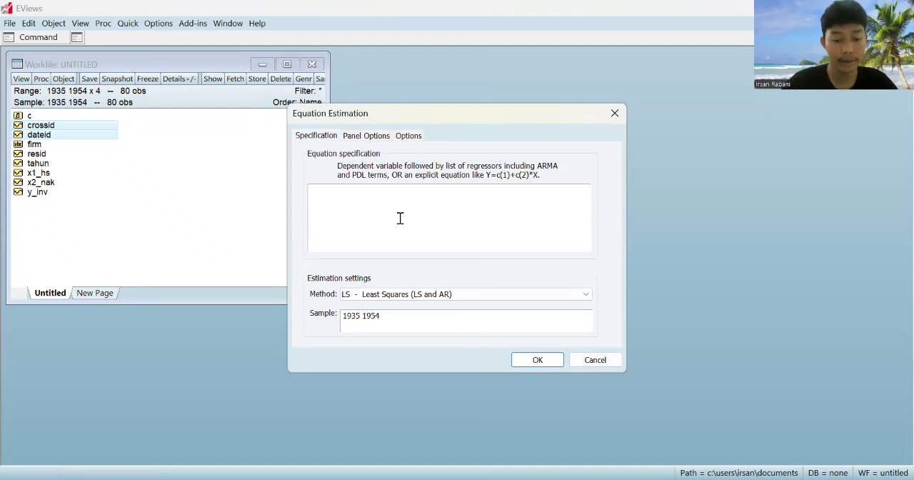
pyautogui.write('y')
pyautogui.press('BackSpace')
pyautogui.write('log(')
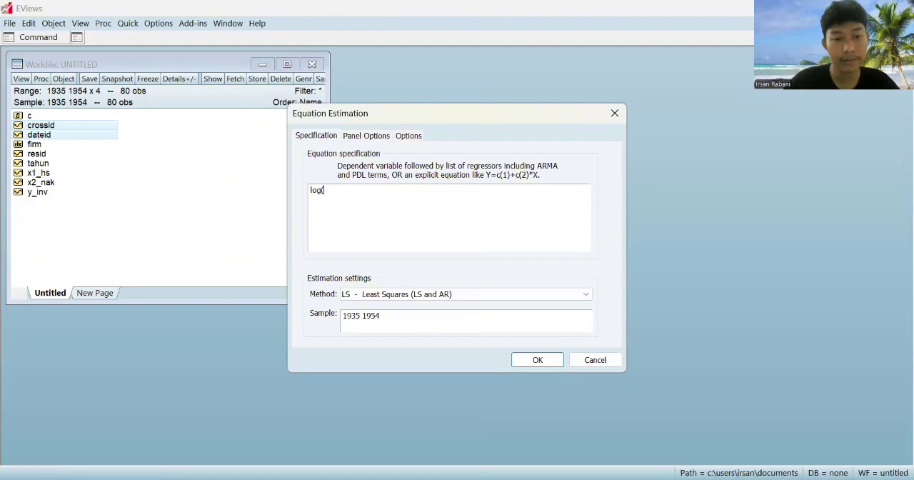
pyautogui.write('y_inv)')
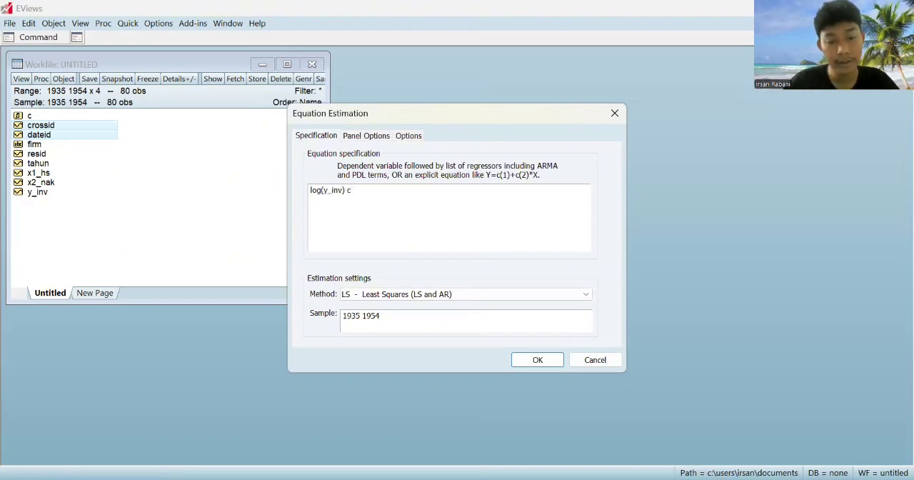
pyautogui.write(' c log(x')
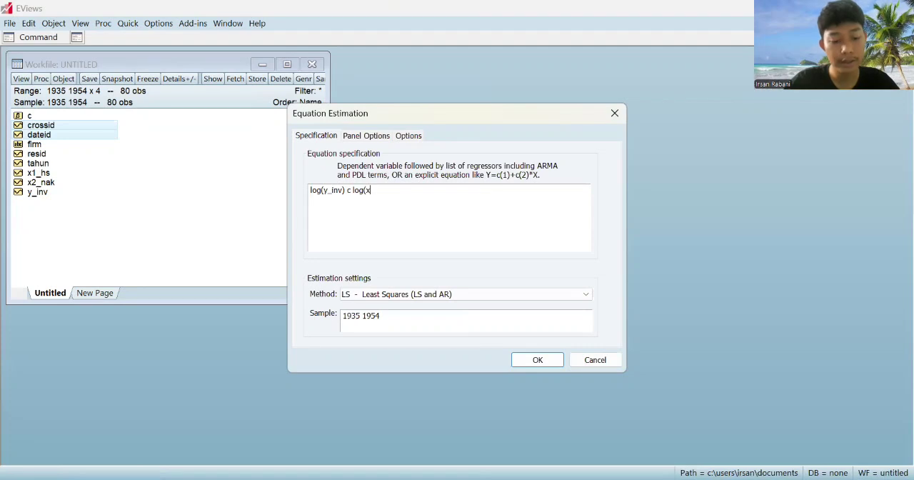
pyautogui.write('1')
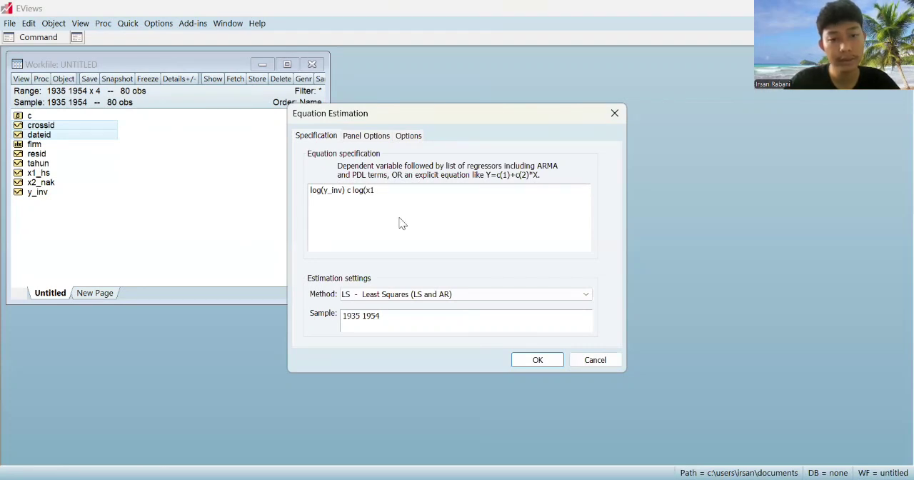
pyautogui.write('_hs) log')
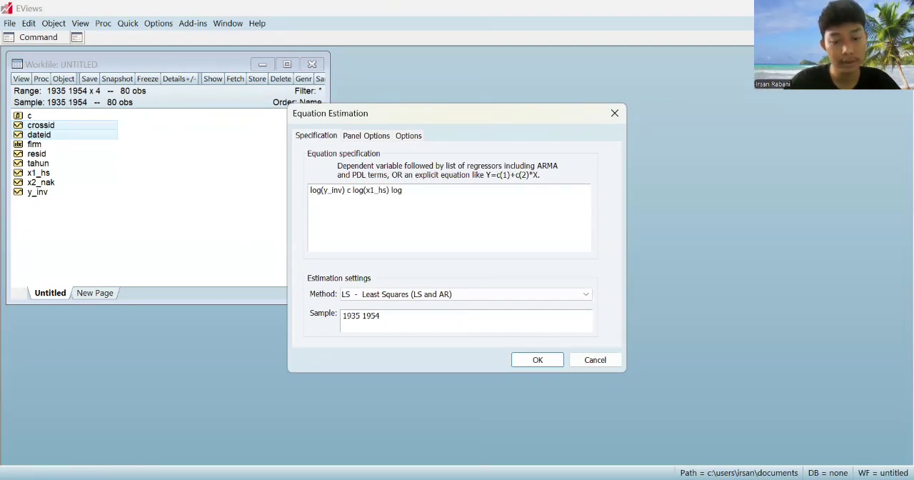
pyautogui.write('(x2')
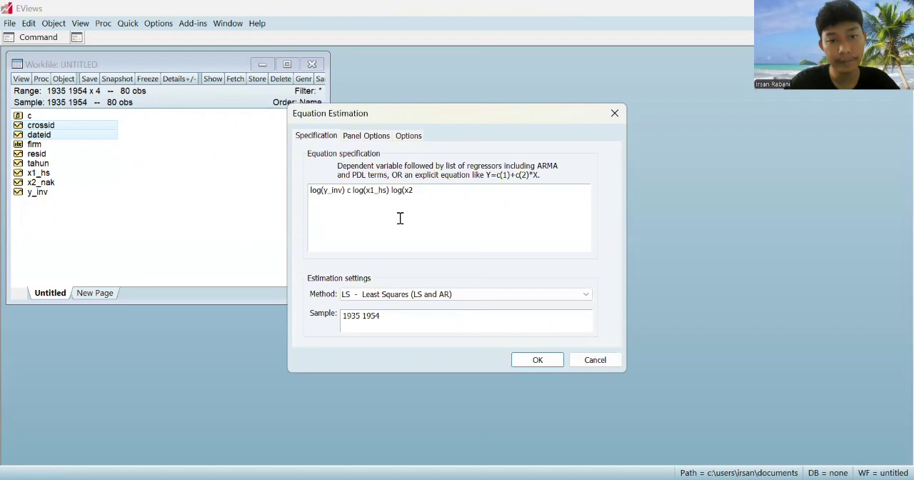
pyautogui.write('_nak)')
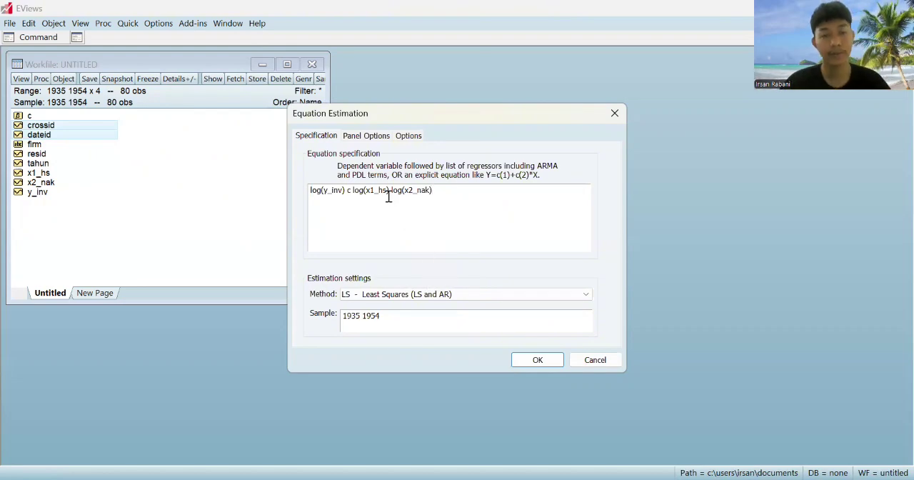
# Estimate the log(y_inv) equation by least squares with no cross-section or period effects
pyautogui.click(372, 140)
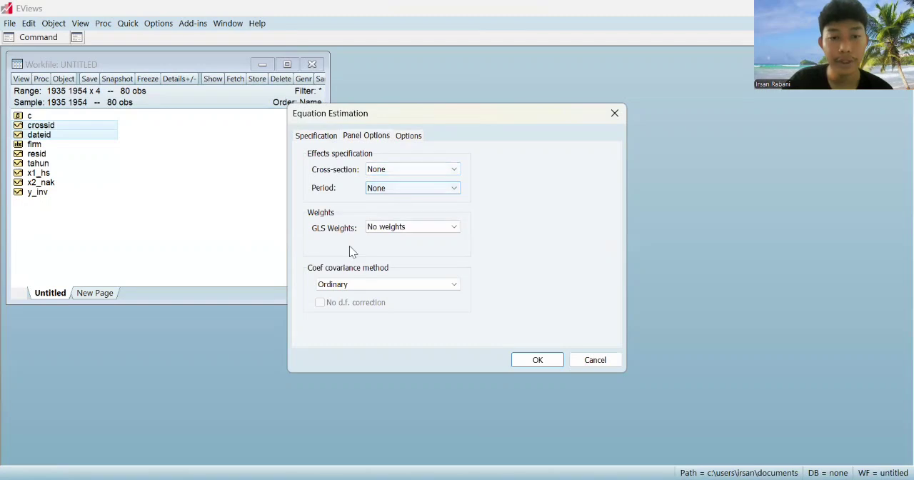
pyautogui.click(327, 137)
pyautogui.hotkey('ctrl', 'c')
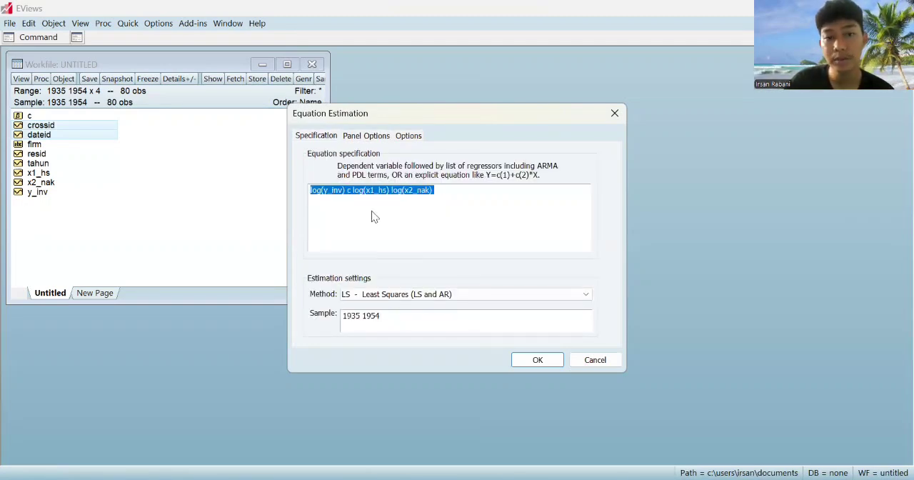
pyautogui.click(529, 362)
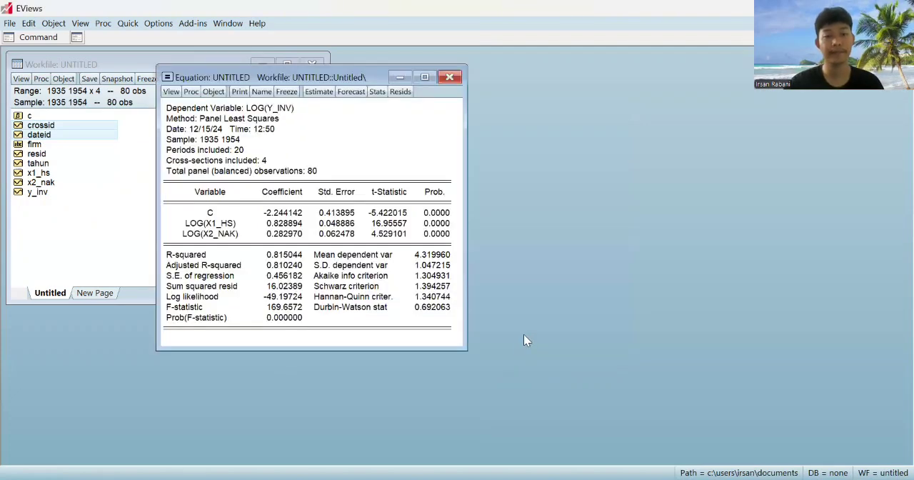
pyautogui.hotkey('alt', 'Tab')
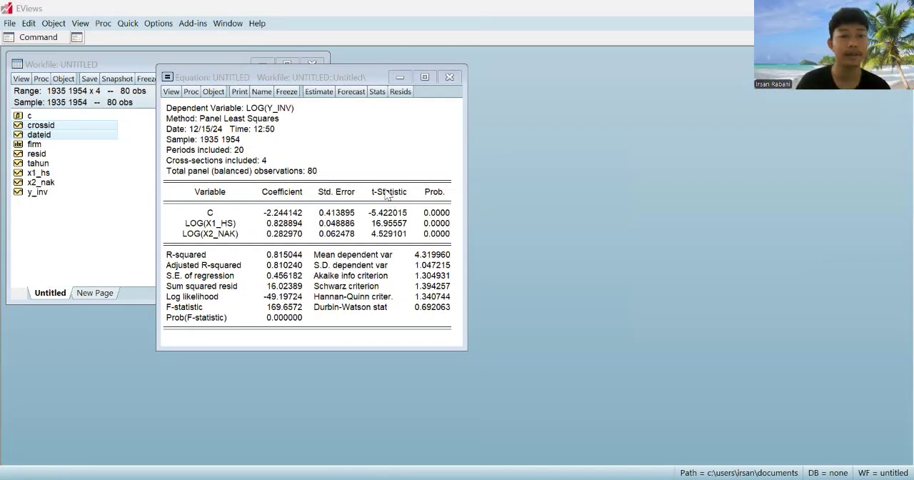
pyautogui.click(350, 166)
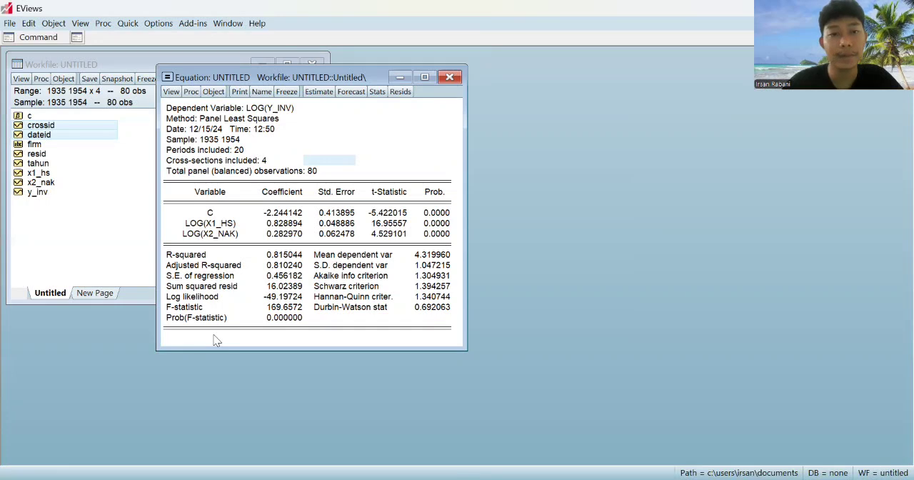
# Name the estimated equation ce and close its window
pyautogui.click(261, 93)
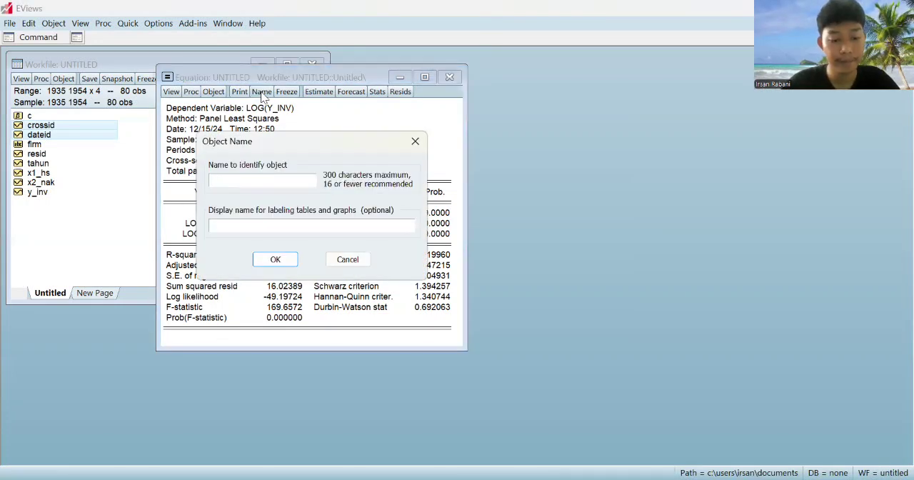
pyautogui.write('ce')
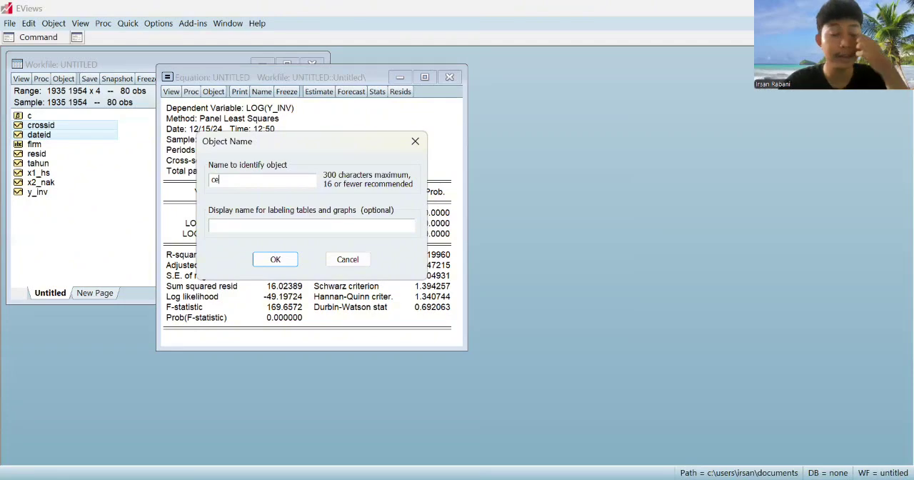
pyautogui.press('Return')
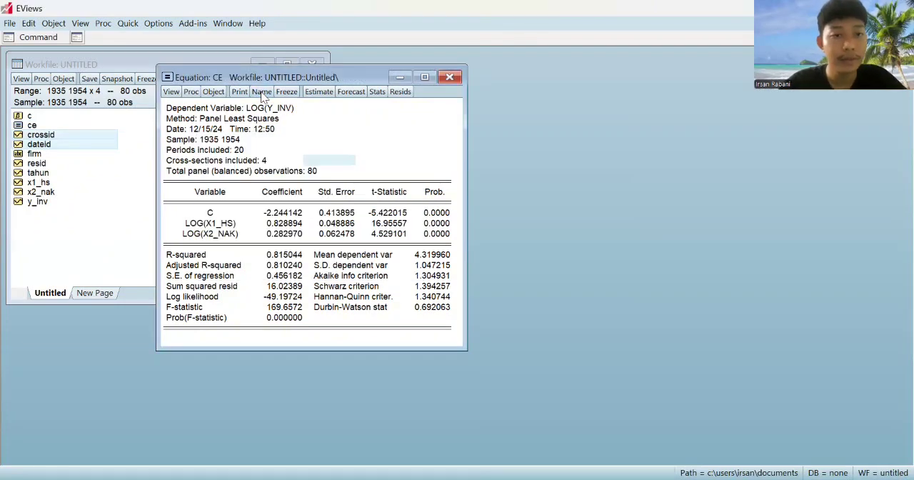
pyautogui.moveTo(349, 78); pyautogui.dragTo(303, 168)
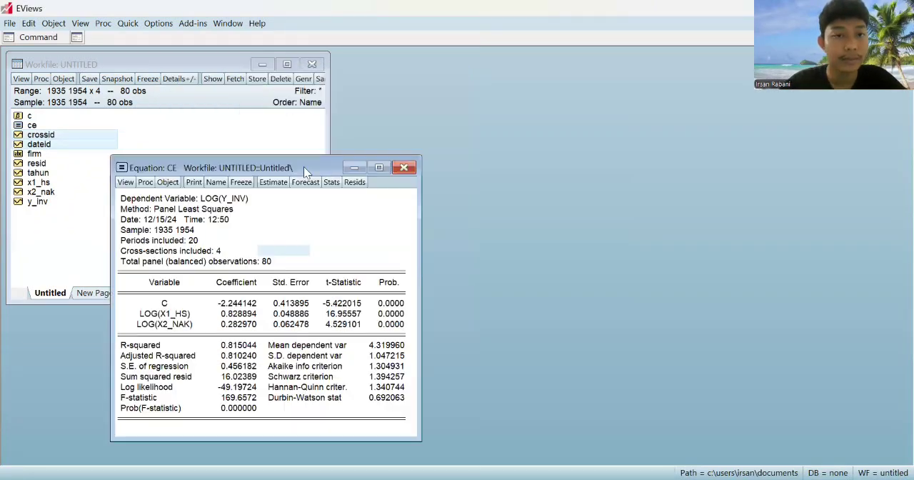
pyautogui.click(404, 169)
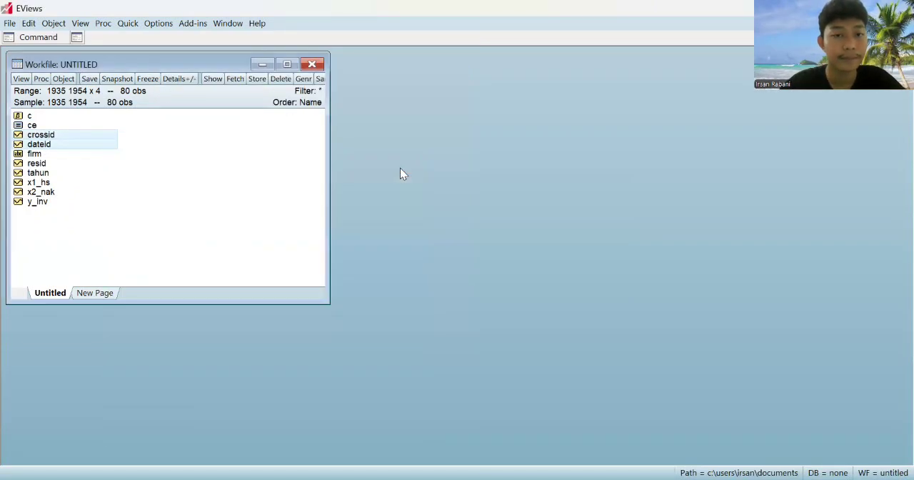
# Start another equation estimation in the workfile
pyautogui.click(135, 24)
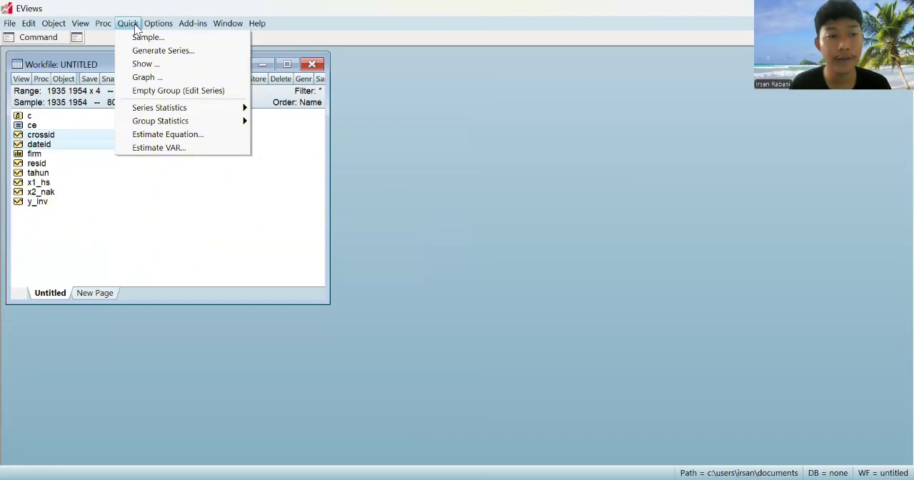
pyautogui.click(167, 134)
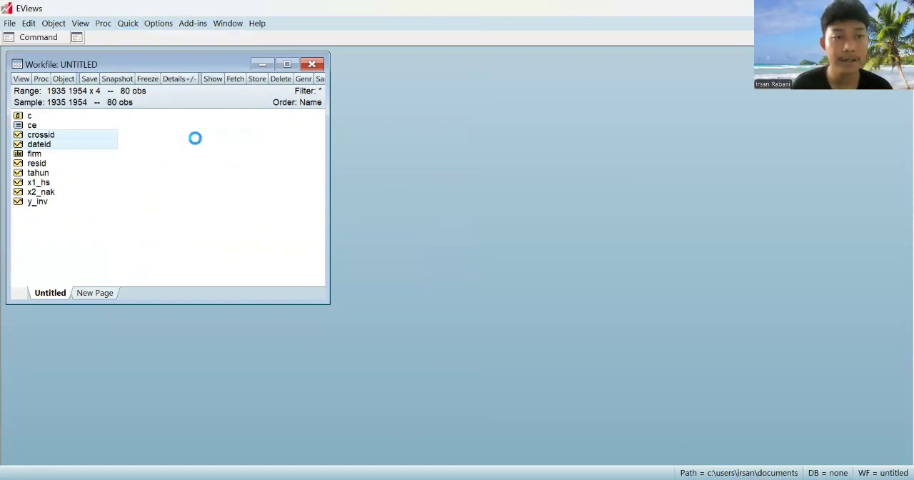
pyautogui.hotkey('ctrl', 'v')
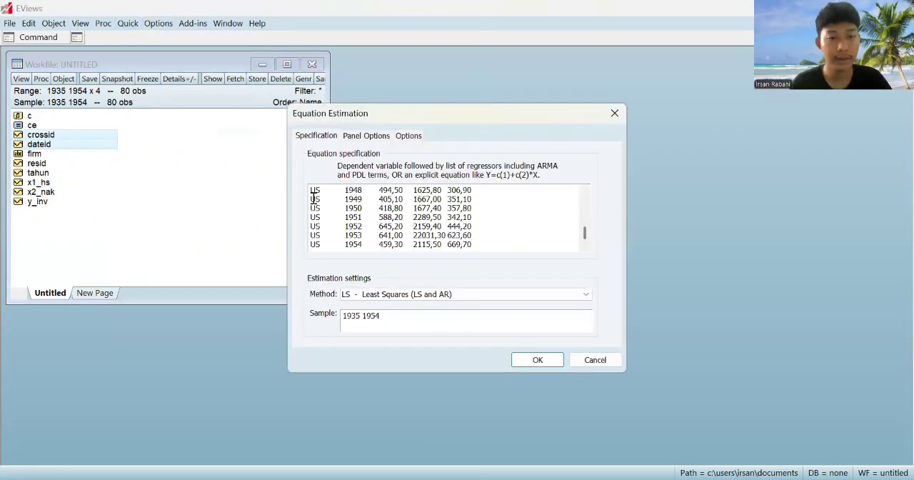
pyautogui.hotkey('ctrl', 'a')
pyautogui.press('Delete')
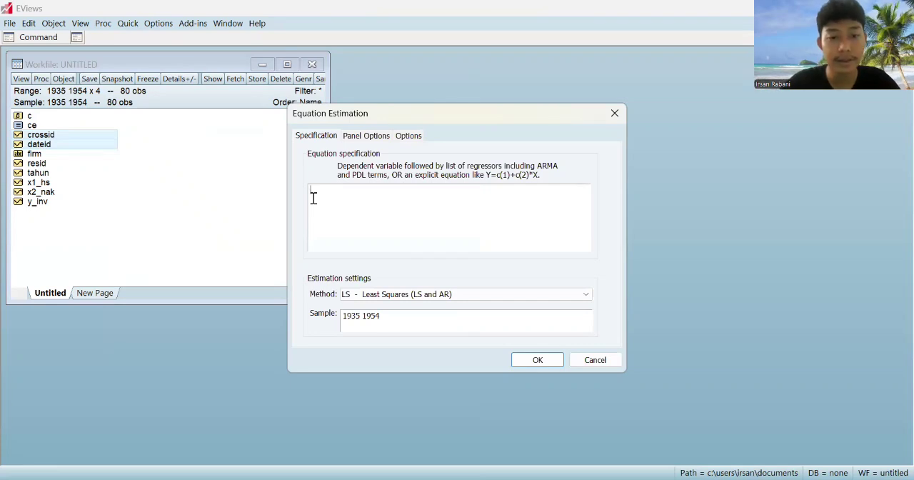
# Enter the specification log(y_inv) c log(x1_hs) log(x2_nak) and estimate it with fixed cross-section effects
pyautogui.hotkey('ctrl', 'v')
pyautogui.click(367, 136)
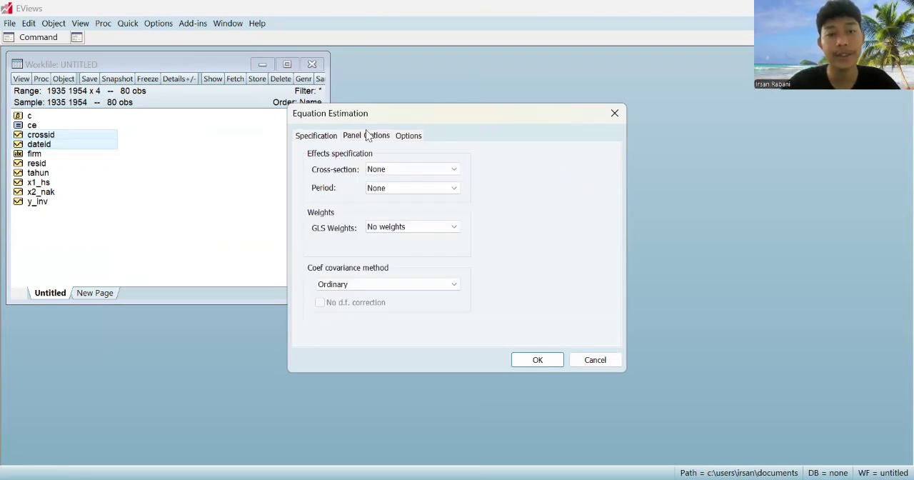
pyautogui.click(390, 171)
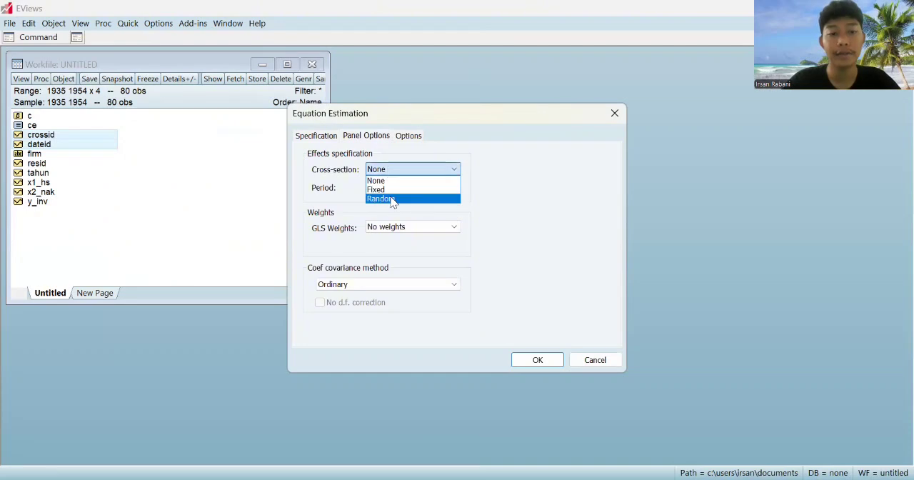
pyautogui.click(397, 190)
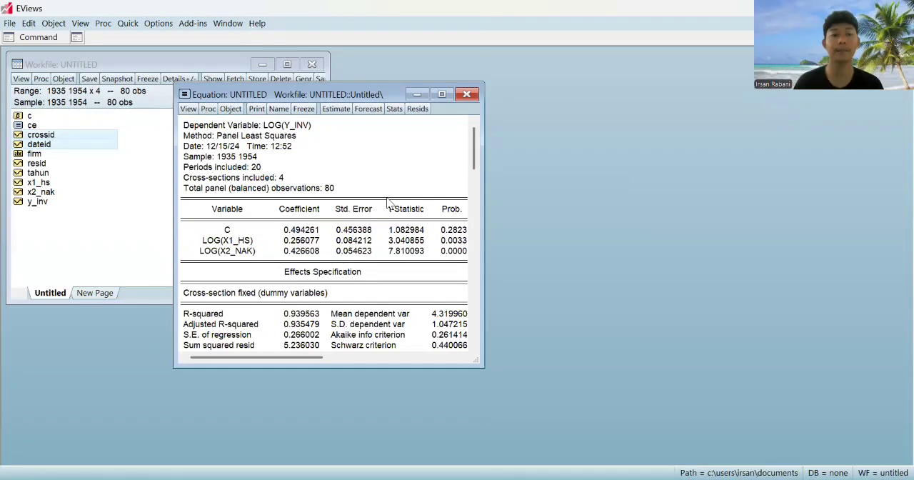
# Review the fixed-effects output, name the equation fe, and close its window
pyautogui.moveTo(474, 149); pyautogui.dragTo(468, 339)
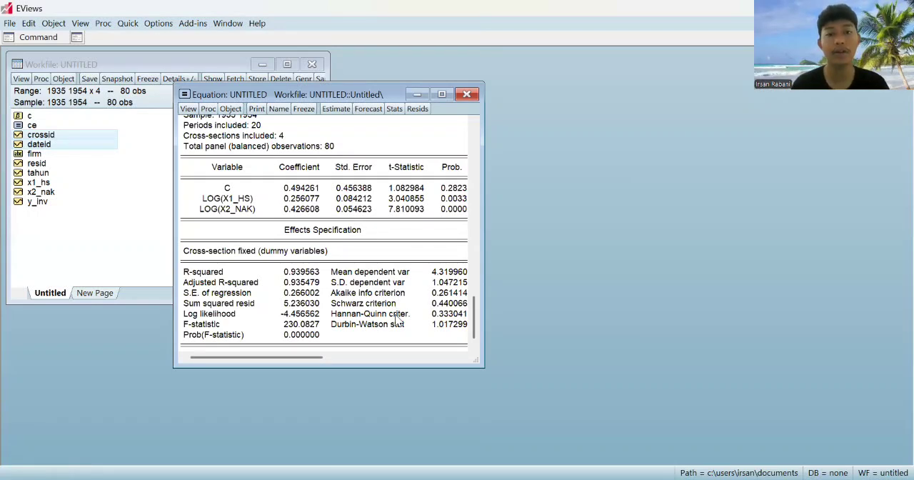
pyautogui.click(272, 109)
pyautogui.press('BackSpace')
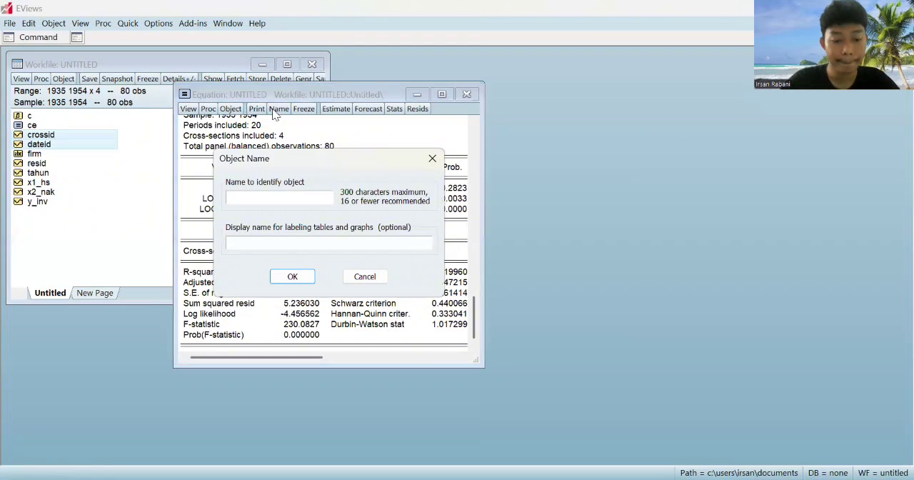
pyautogui.write('fe')
pyautogui.press('Return')
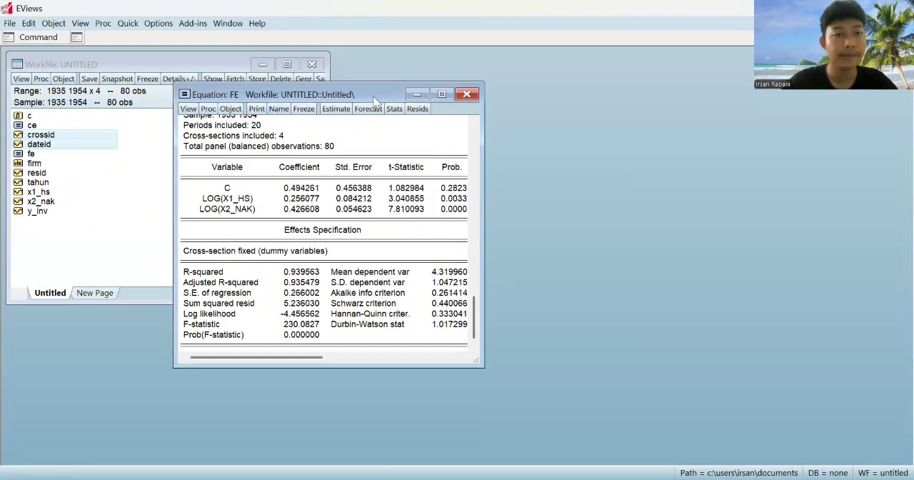
pyautogui.click(465, 94)
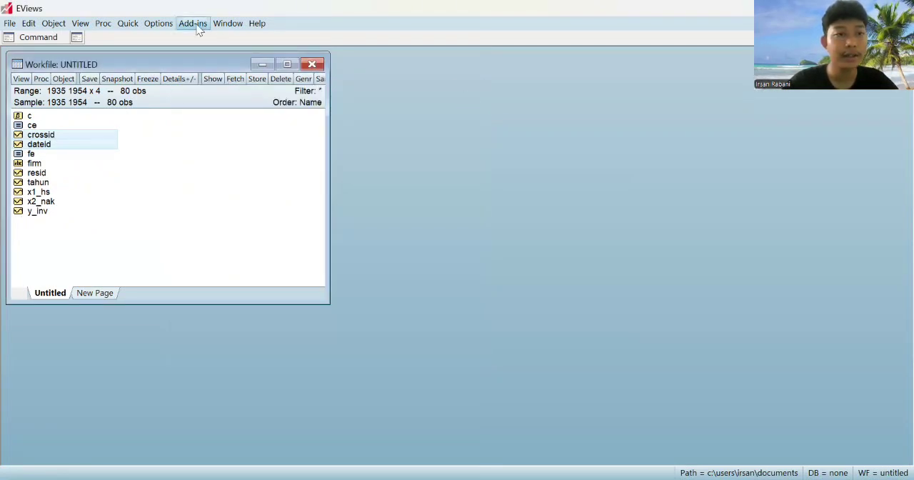
# Estimate a new equation log(y_inv) c log(x1_hs) log(x2_nak) with random cross-section effects
pyautogui.click(128, 24)
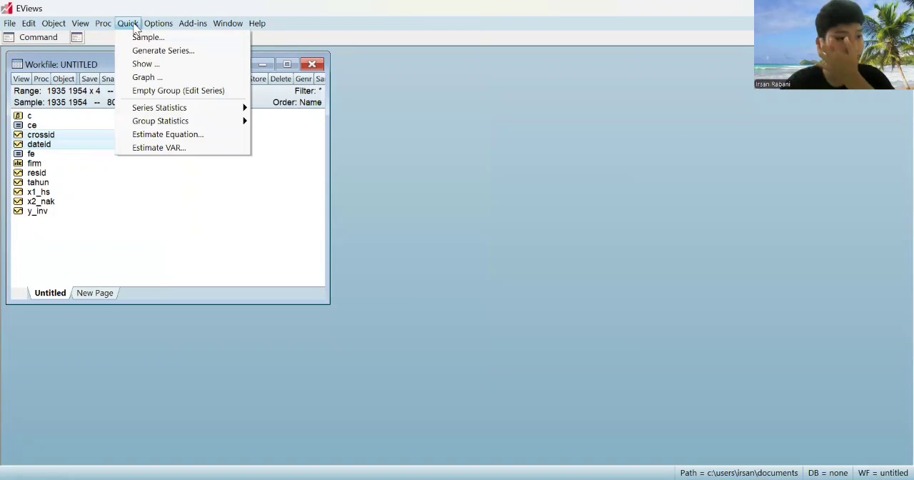
pyautogui.click(157, 134)
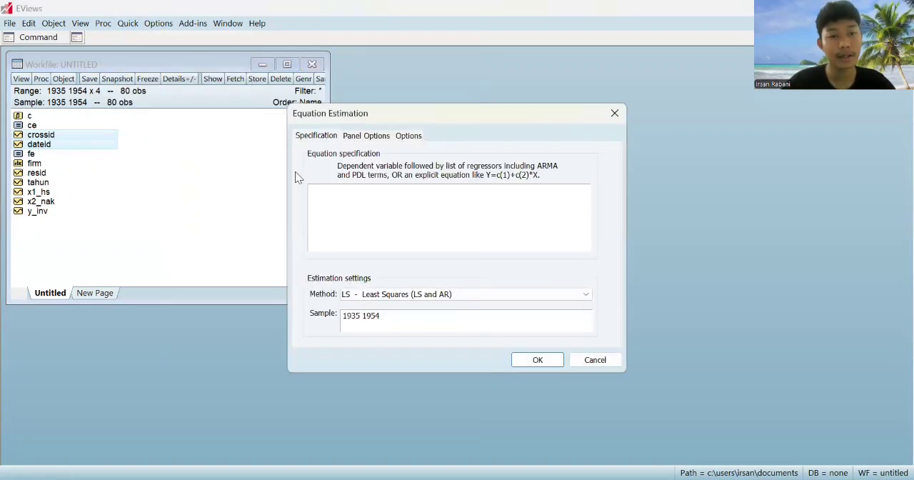
pyautogui.write('log(y_inv) c log(x1_hs) log(x2_nak)')
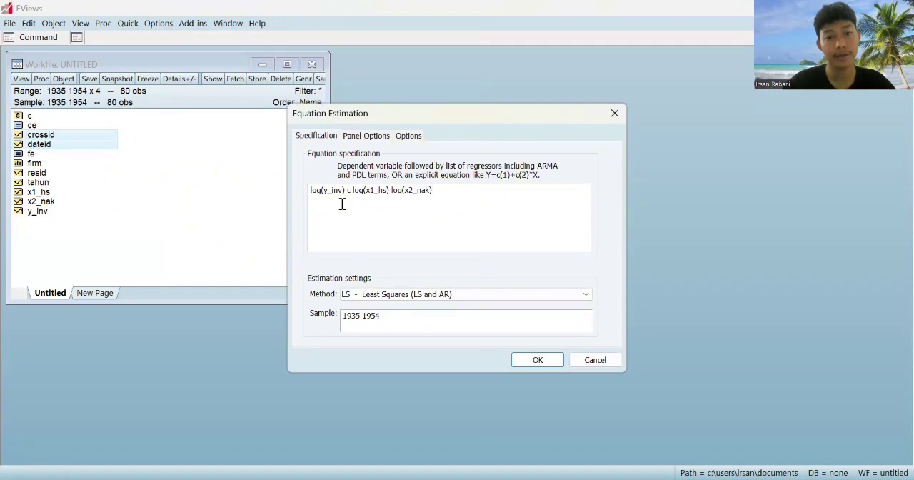
pyautogui.click(378, 136)
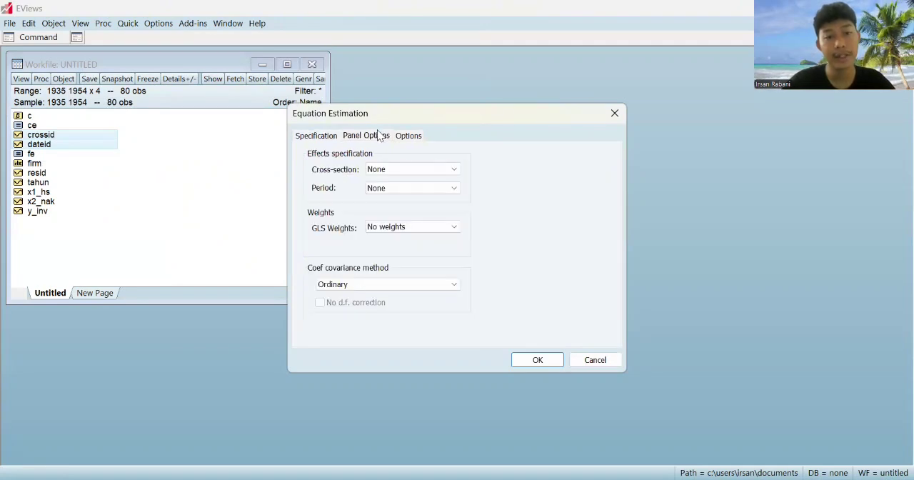
pyautogui.click(406, 169)
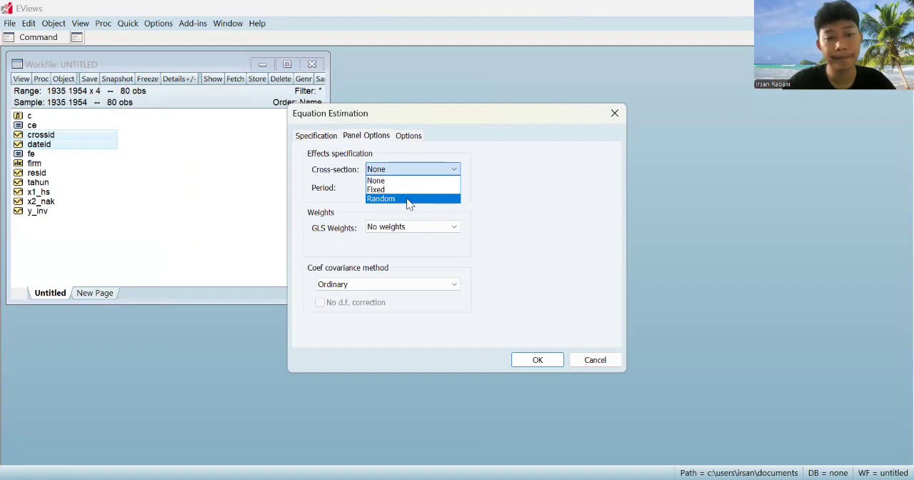
pyautogui.click(406, 198)
pyautogui.click(537, 363)
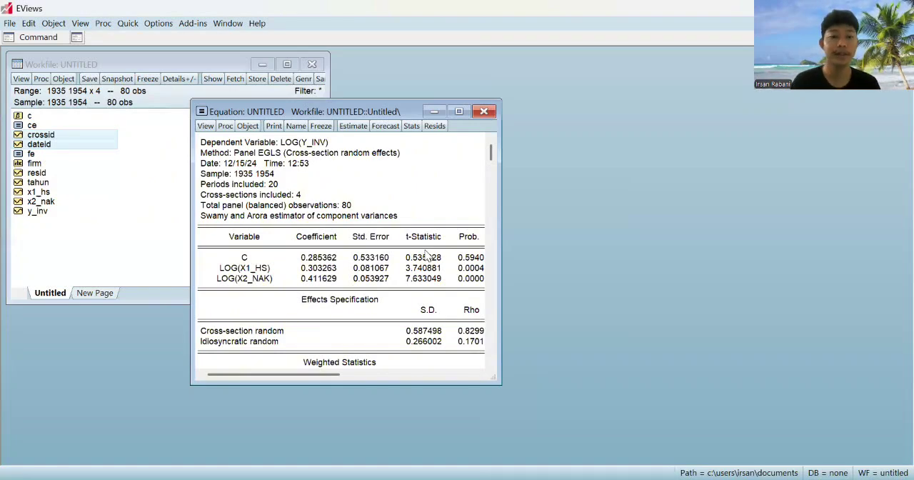
# Review the random-effects output, name the equation re, and close its window
pyautogui.moveTo(490, 154); pyautogui.dragTo(490, 266)
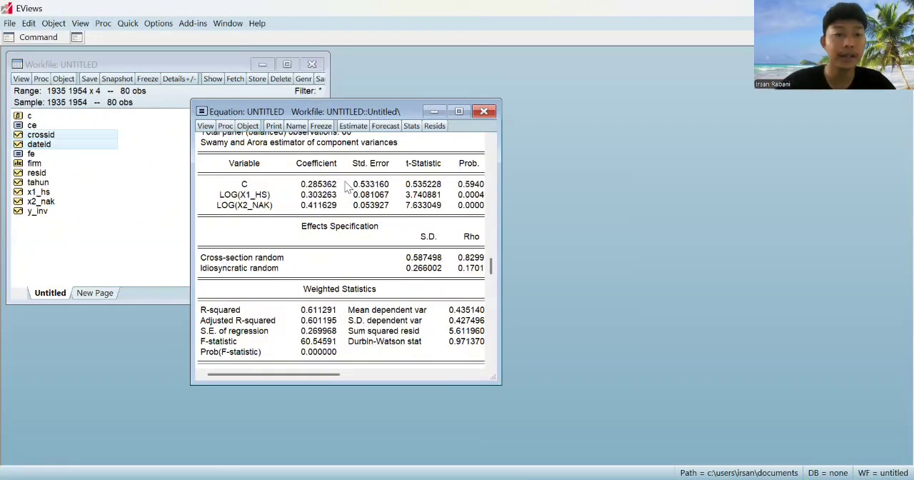
pyautogui.click(296, 126)
pyautogui.write('re')
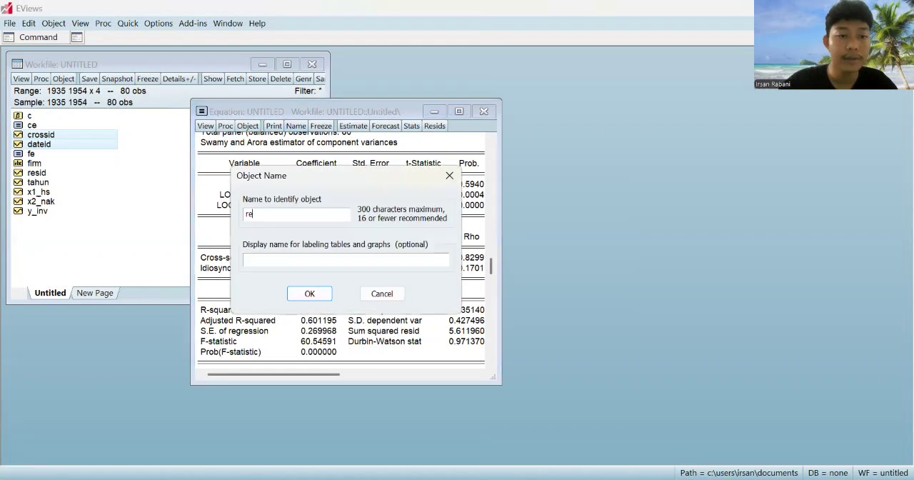
pyautogui.press('Return')
pyautogui.click(484, 111)
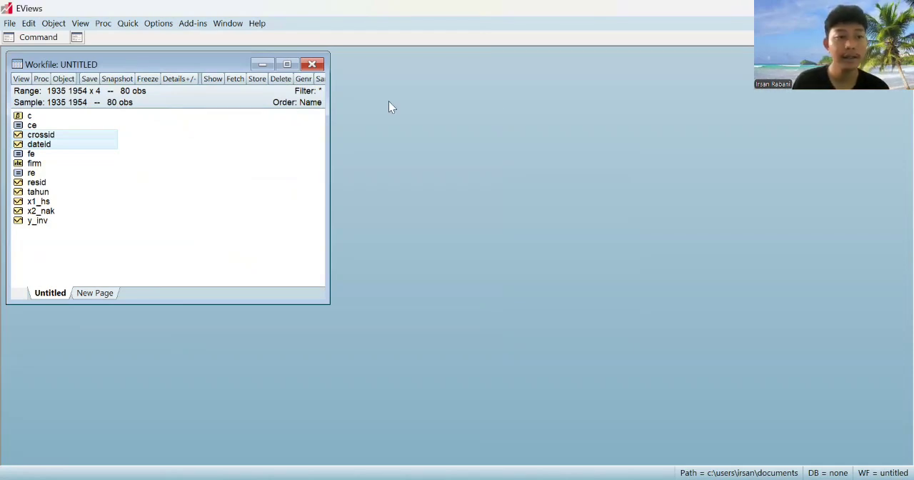
# Open equation fe, run the Redundant Fixed Effects - Likelihood Ratio test, and close the window after reading the result
pyautogui.doubleClick(29, 157)
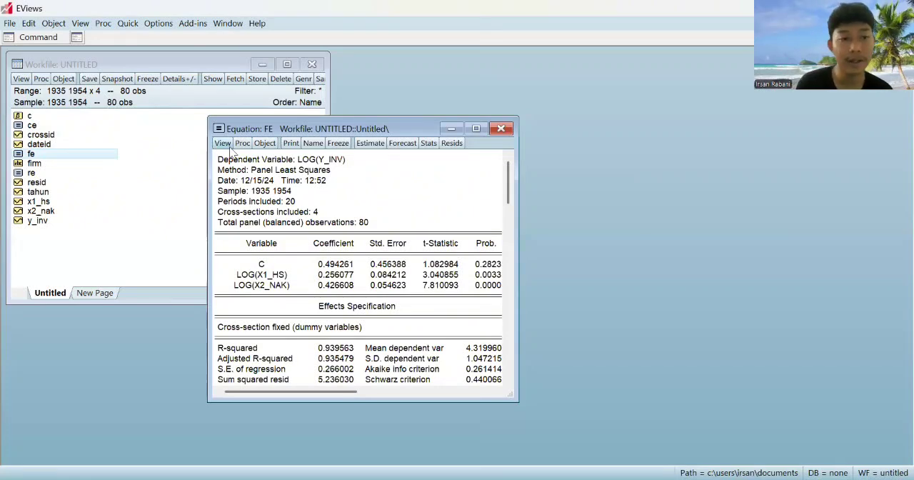
pyautogui.click(223, 143)
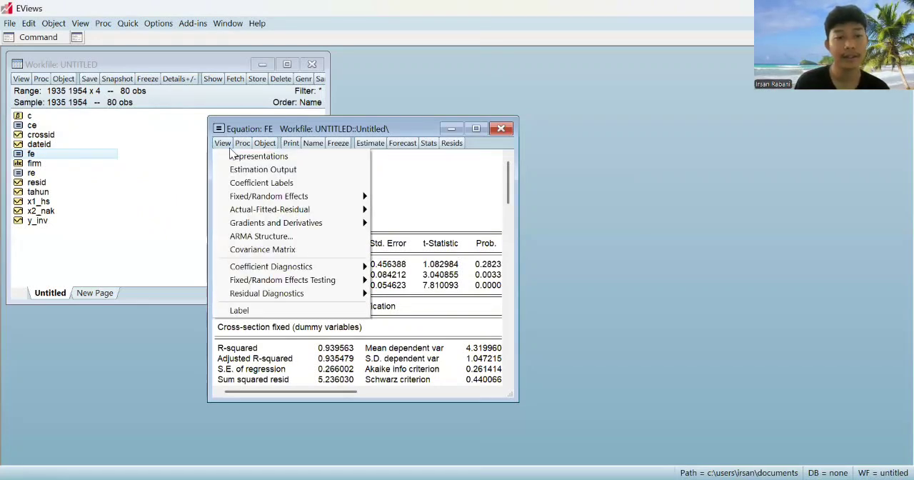
pyautogui.moveTo(308, 270)
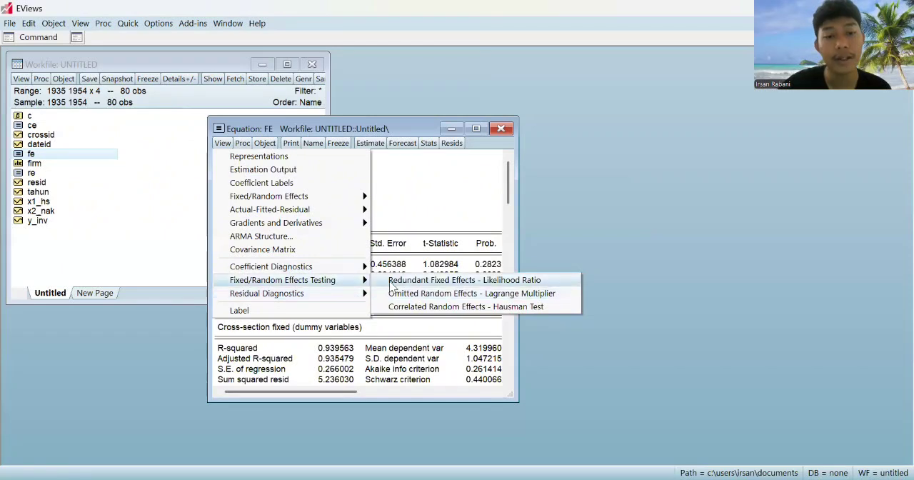
pyautogui.click(391, 285)
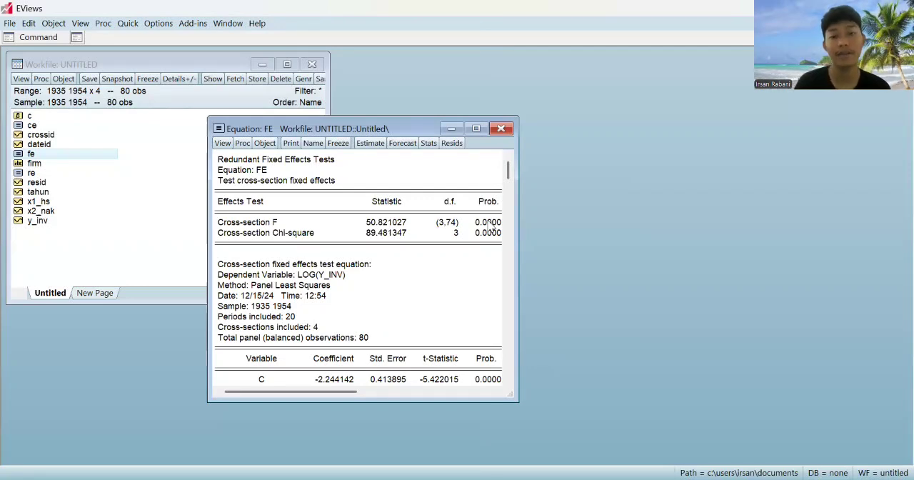
pyautogui.click(502, 129)
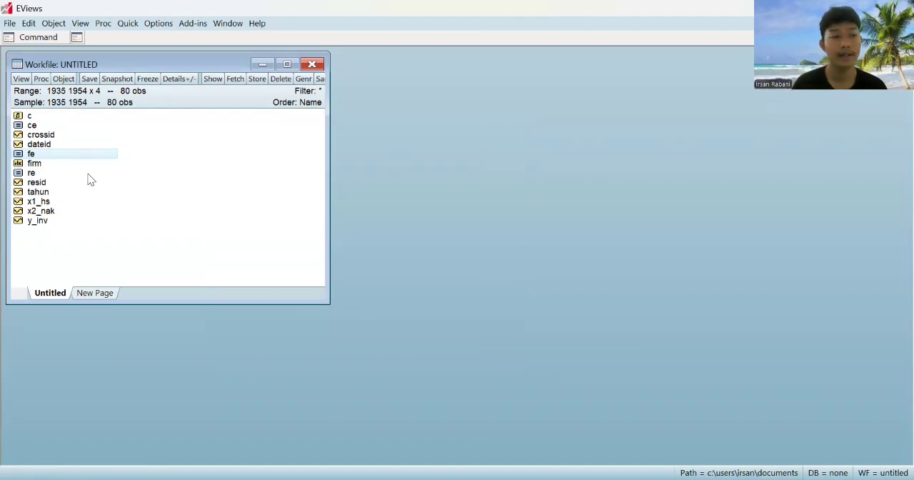
# Open equation re, run the Correlated Random Effects - Hausman Test, and close the window after reading the result
pyautogui.doubleClick(20, 173)
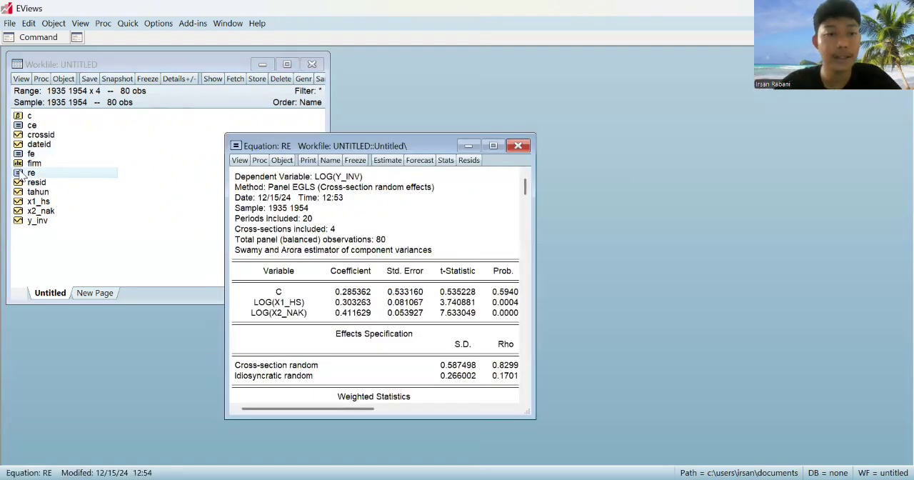
pyautogui.click(242, 160)
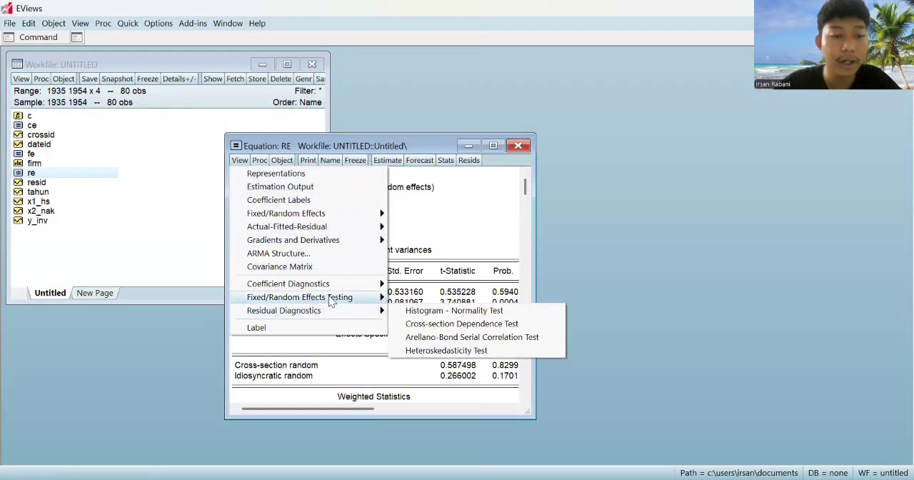
pyautogui.moveTo(334, 299)
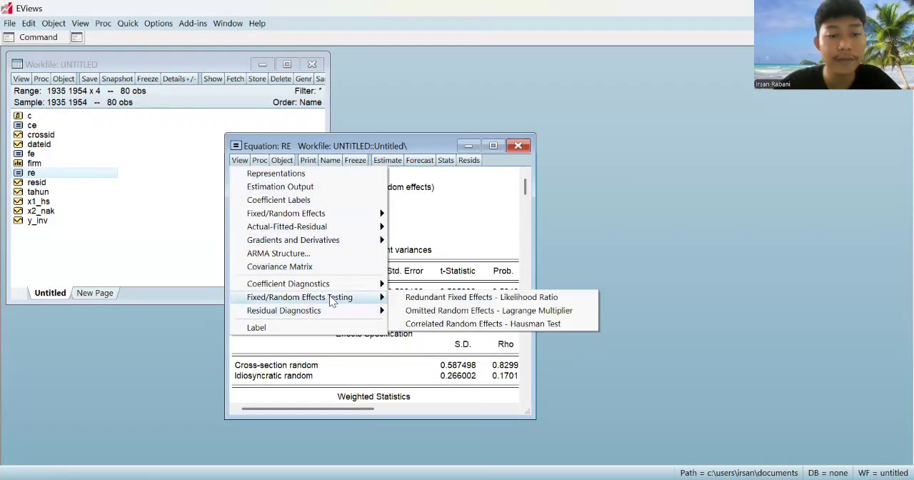
pyautogui.click(420, 322)
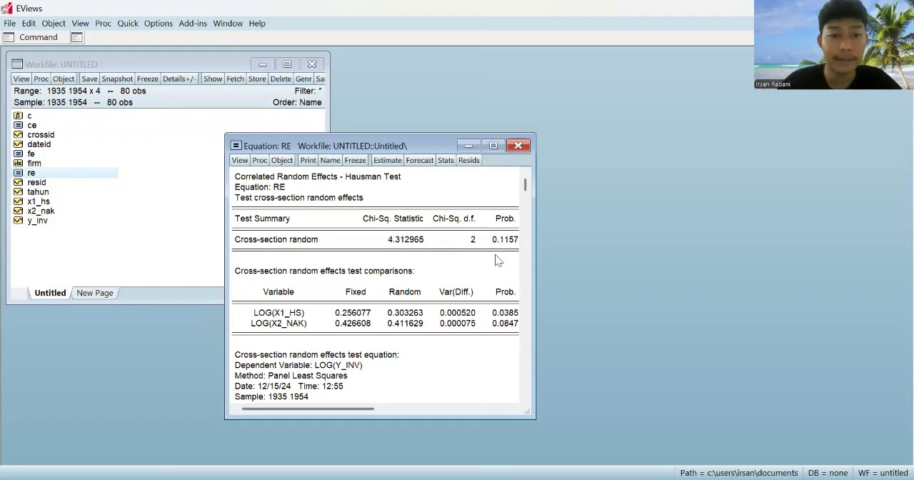
pyautogui.click(526, 145)
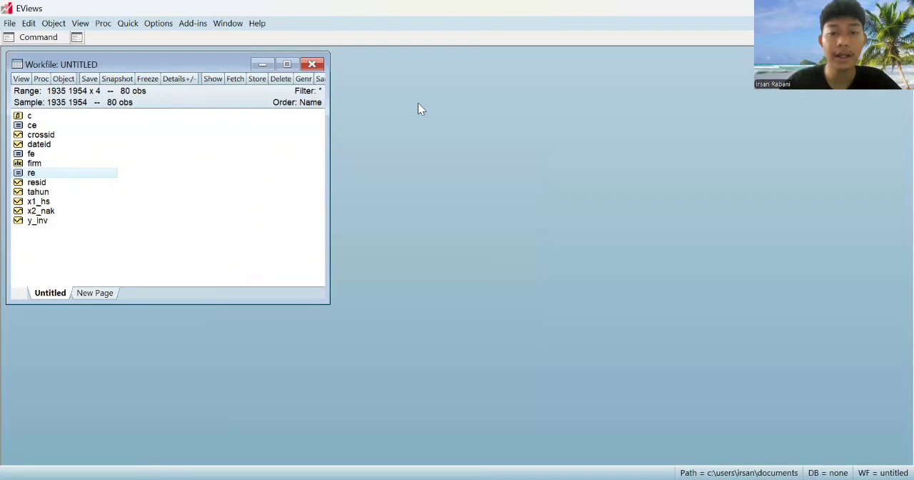
pyautogui.hotkey('alt', 'Tab')
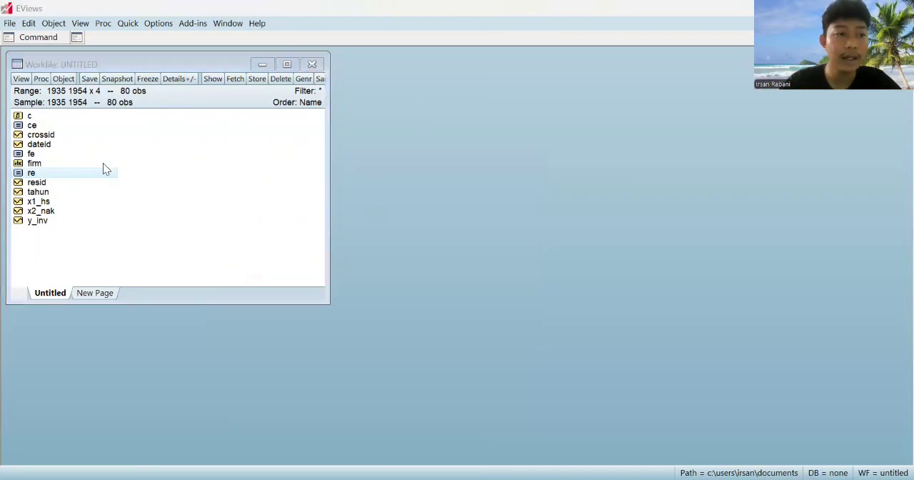
# Open equation ce, view its Actual-Fitted-Residual Table, and close the window after examining the residuals
pyautogui.doubleClick(31, 125)
pyautogui.moveTo(272, 165); pyautogui.dragTo(270, 147)
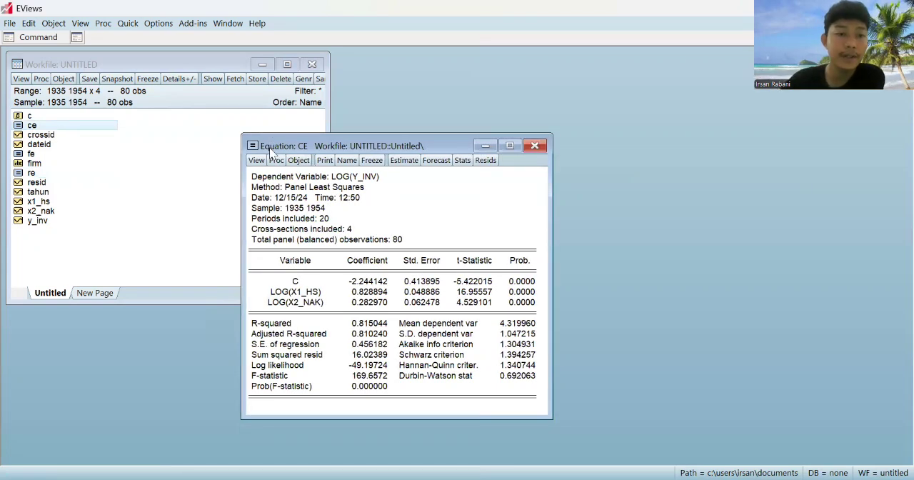
pyautogui.click(261, 161)
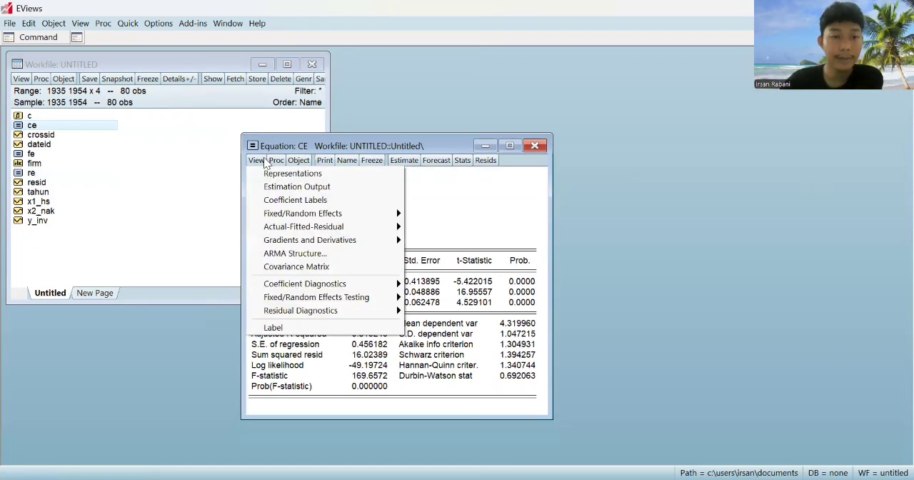
pyautogui.moveTo(306, 218)
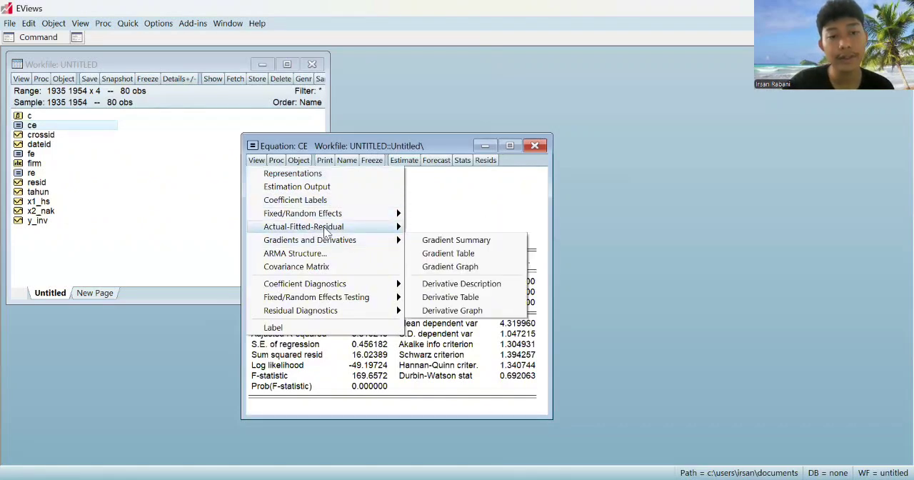
pyautogui.moveTo(326, 231)
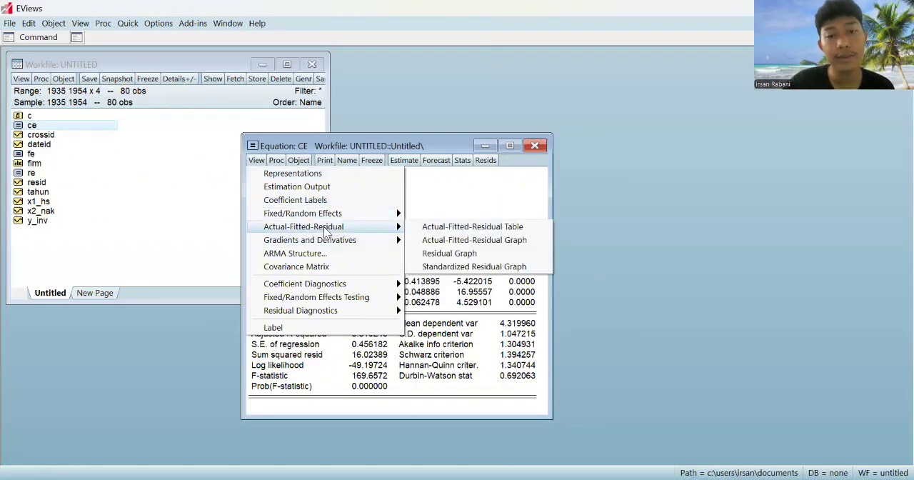
pyautogui.click(448, 227)
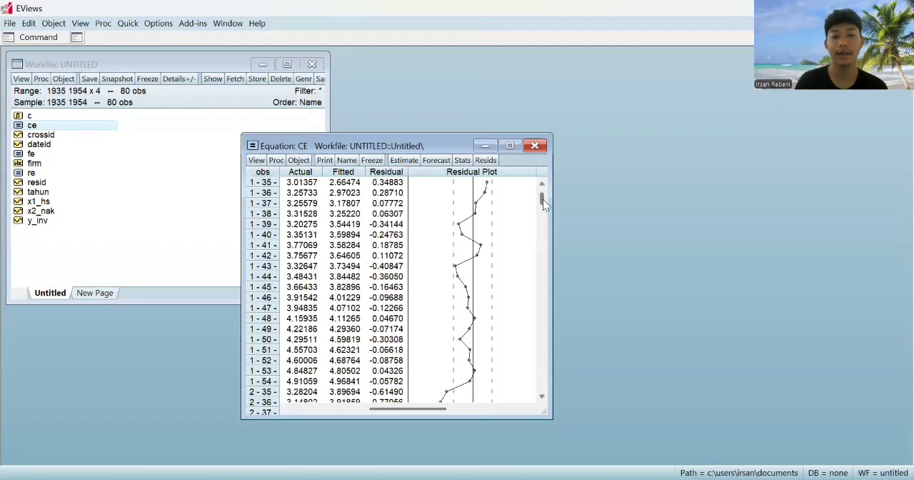
pyautogui.moveTo(543, 199); pyautogui.dragTo(547, 193)
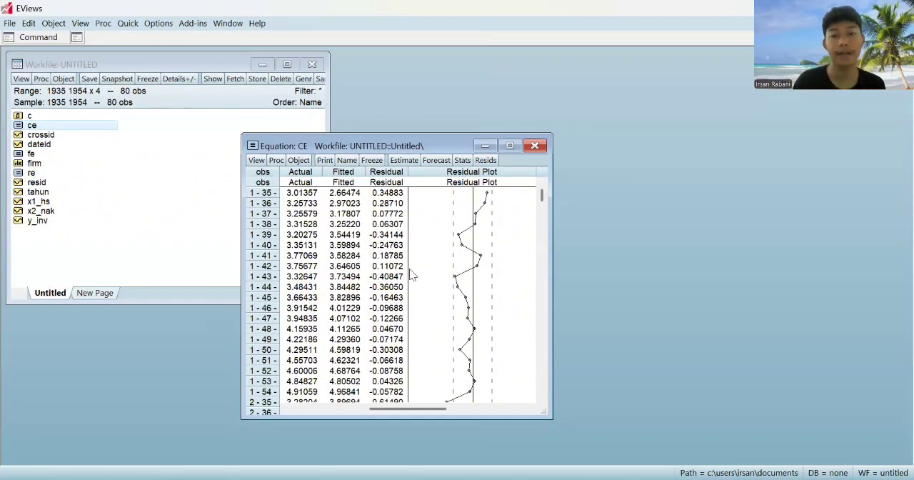
pyautogui.click(535, 145)
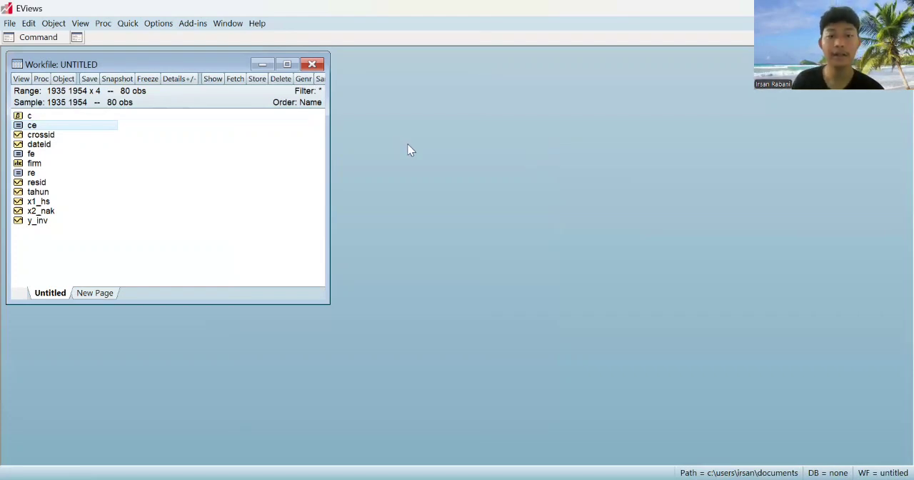
pyautogui.hotkey('alt', 'Tab')
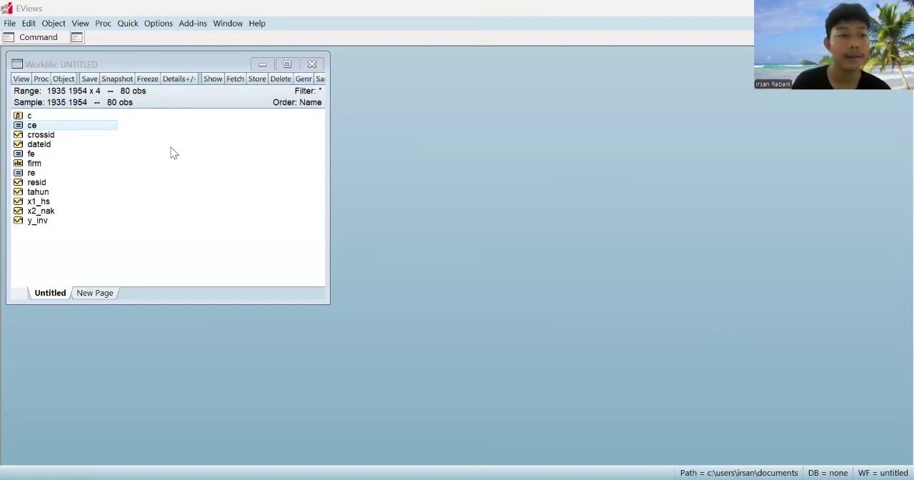
# Open equation re, run the Histogram - Normality Test on its residuals, and close the window after reading the result
pyautogui.doubleClick(31, 176)
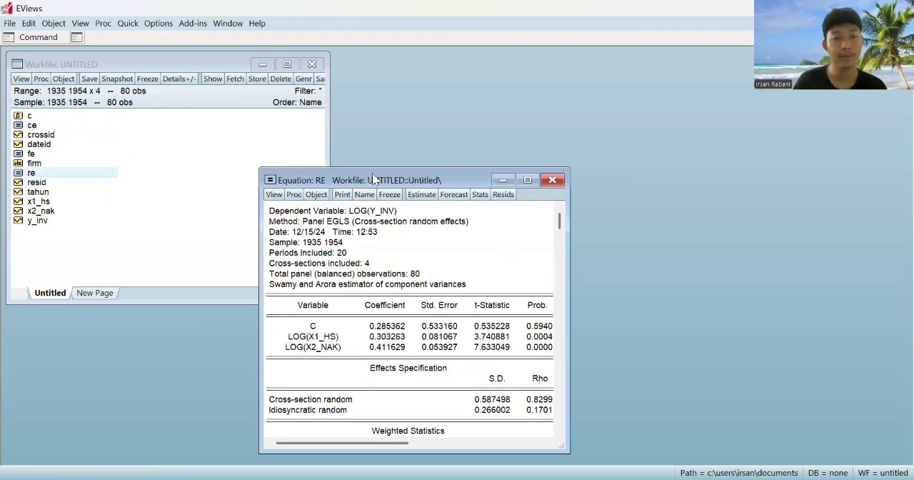
pyautogui.moveTo(372, 179); pyautogui.dragTo(373, 131)
pyautogui.click(274, 146)
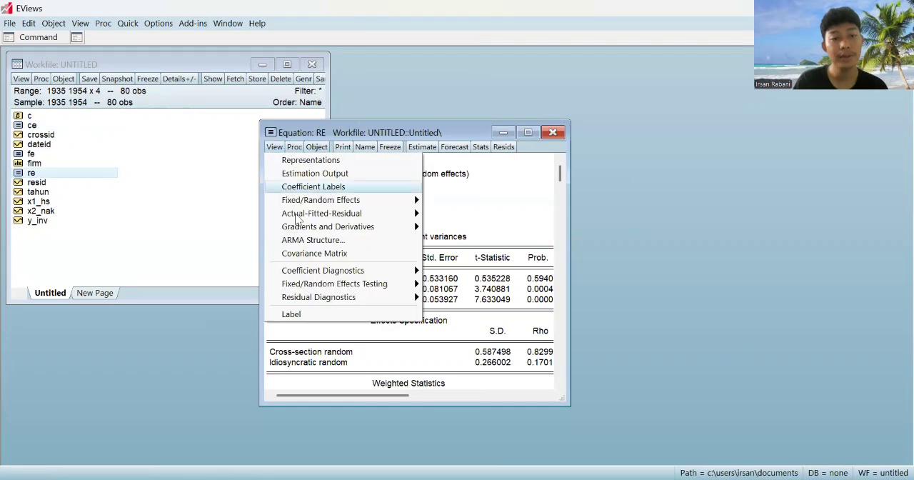
pyautogui.moveTo(325, 297)
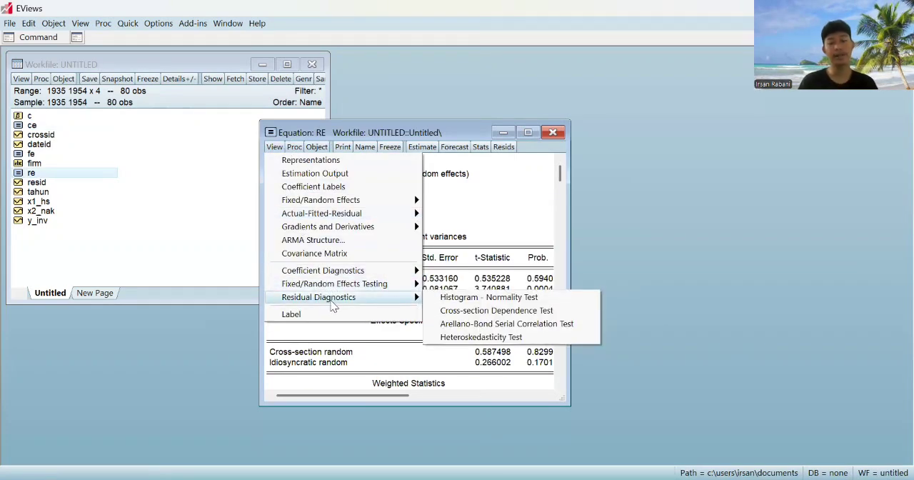
pyautogui.click(489, 297)
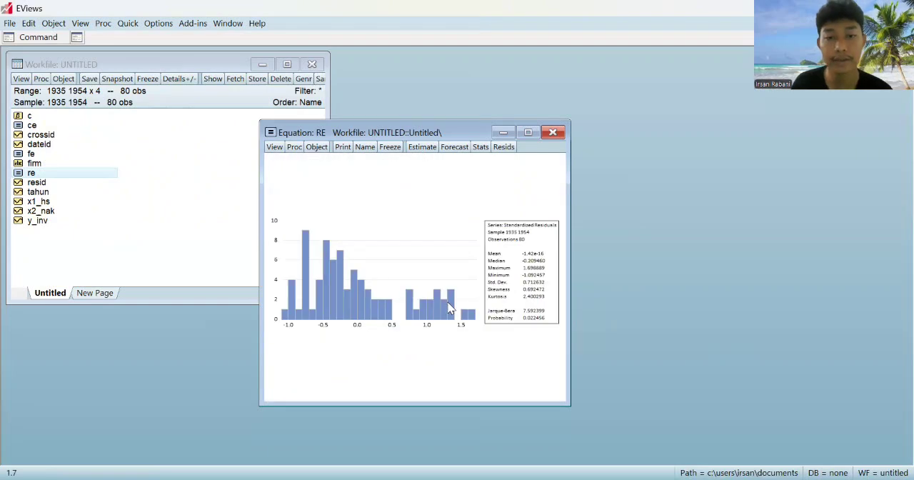
pyautogui.hotkey('alt', 'Tab')
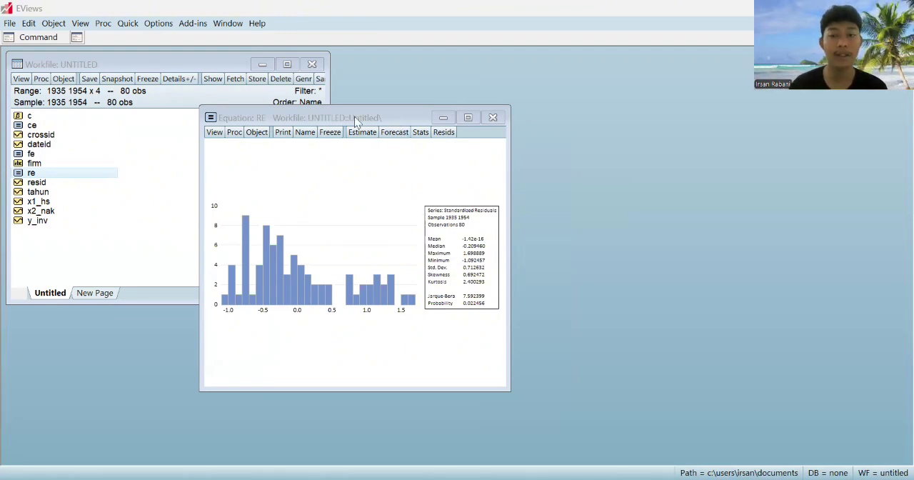
pyautogui.moveTo(395, 118); pyautogui.dragTo(354, 116)
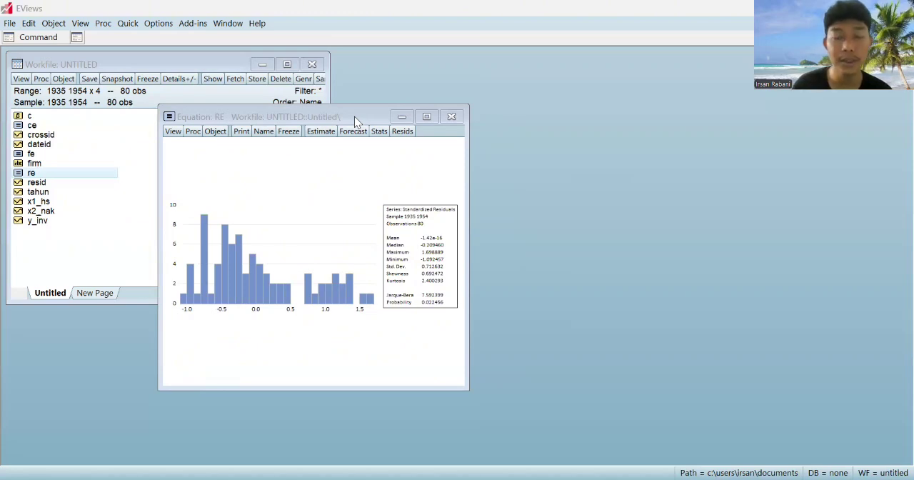
pyautogui.click(451, 117)
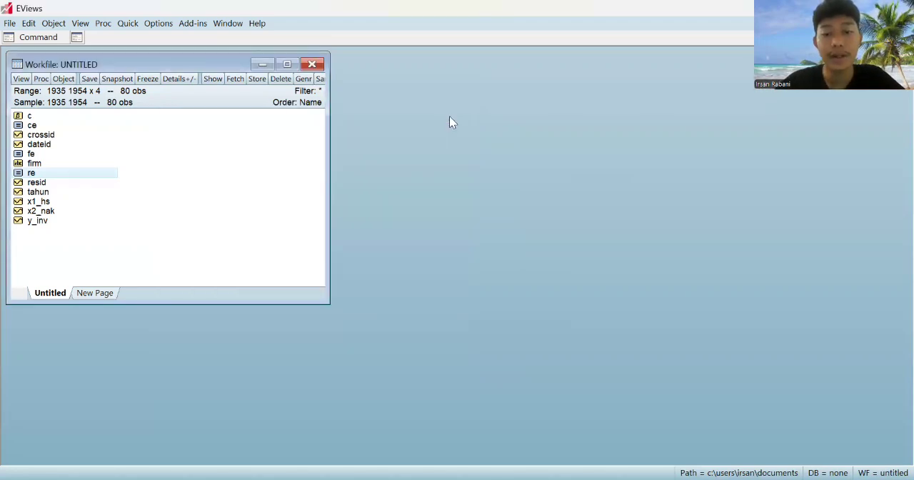
pyautogui.hotkey('alt', 'Tab')
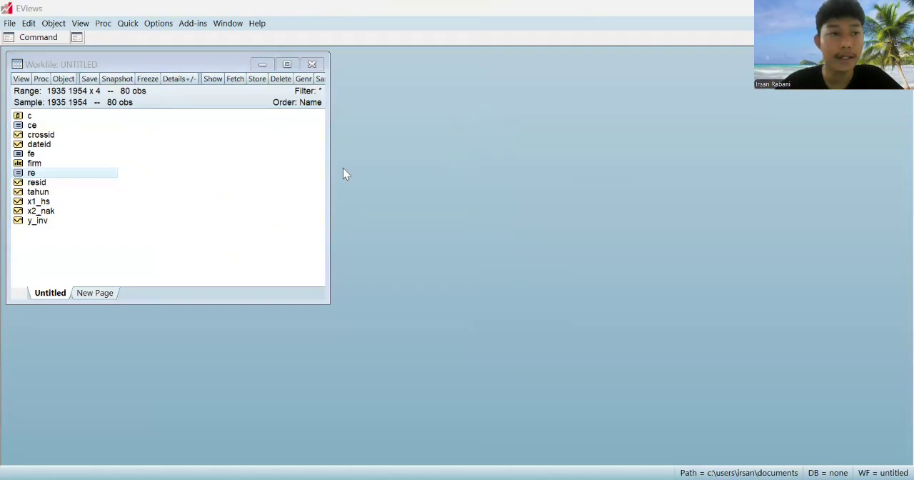
# Compute the group correlations of log(x1_hs) and log(x2_nak) to check for multicollinearity
pyautogui.click(130, 26)
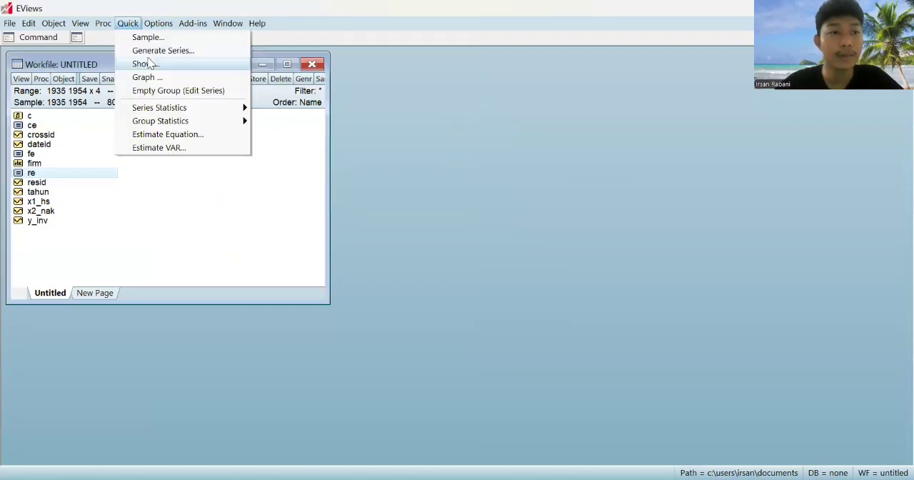
pyautogui.moveTo(248, 125)
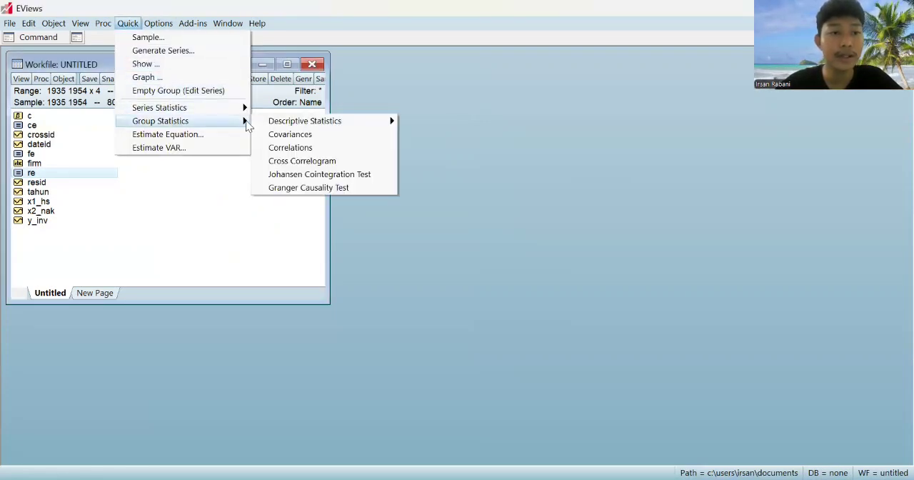
pyautogui.click(291, 148)
pyautogui.write('log')
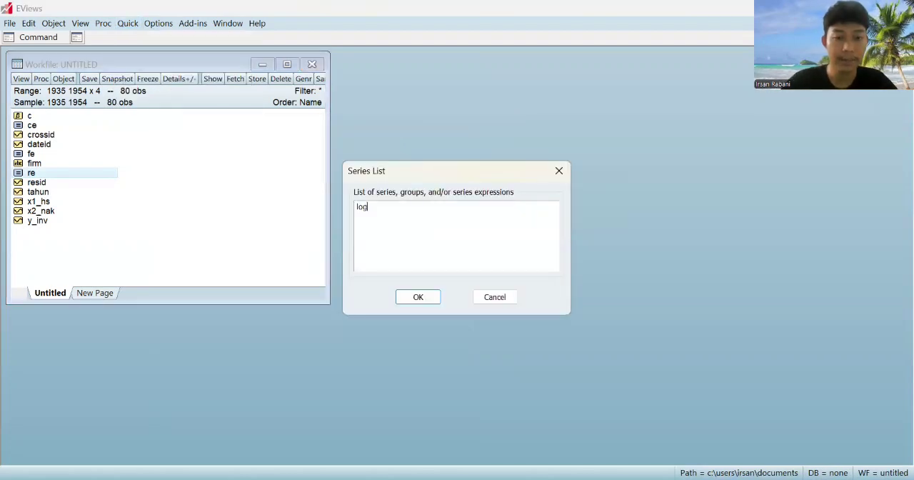
pyautogui.write('(x1')
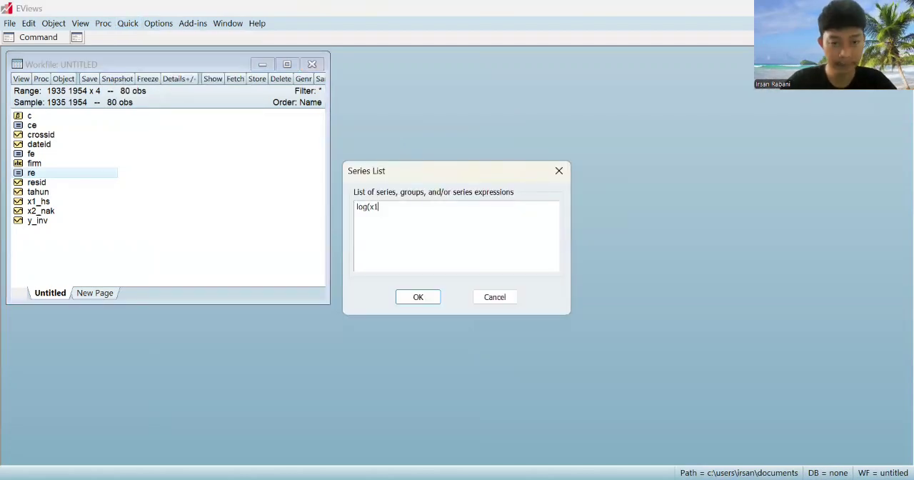
pyautogui.write('_hs)')
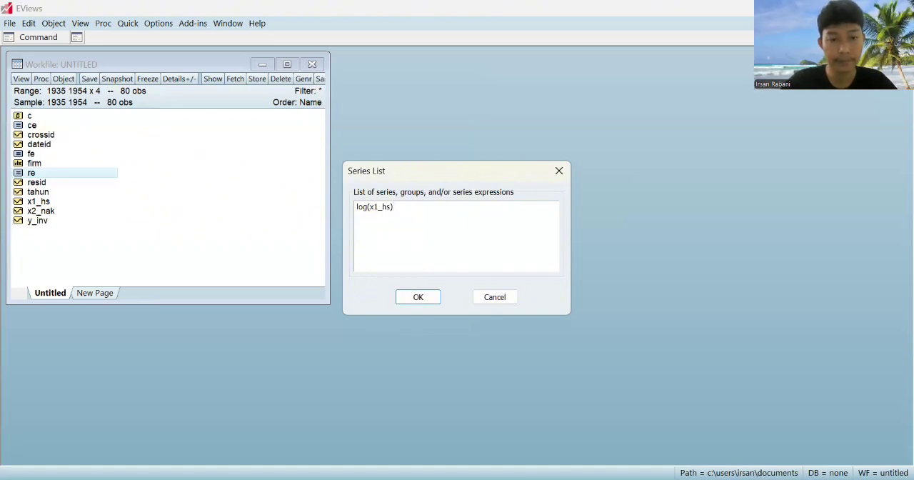
pyautogui.write(' log(2')
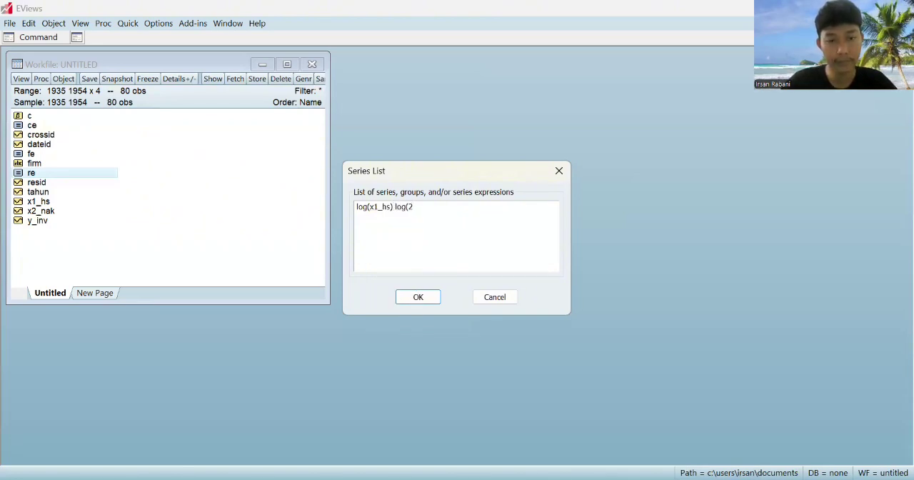
pyautogui.press('BackSpace')
pyautogui.write('x2')
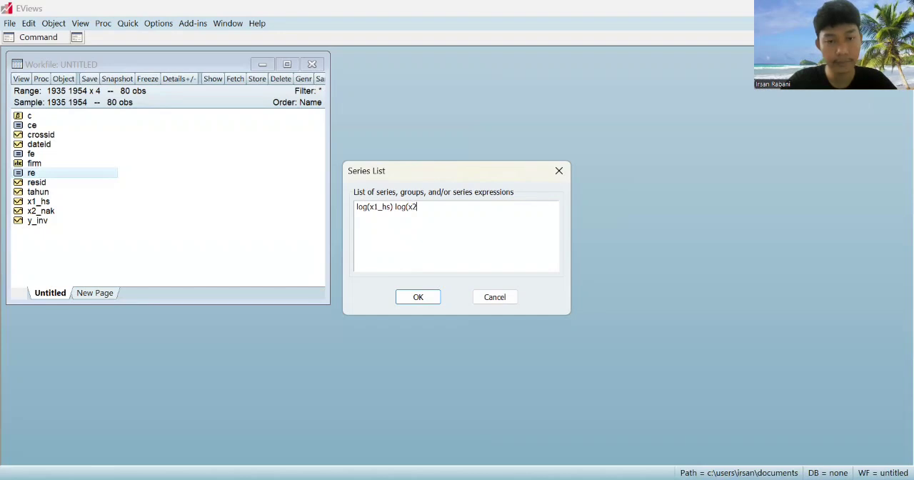
pyautogui.write('_nak)')
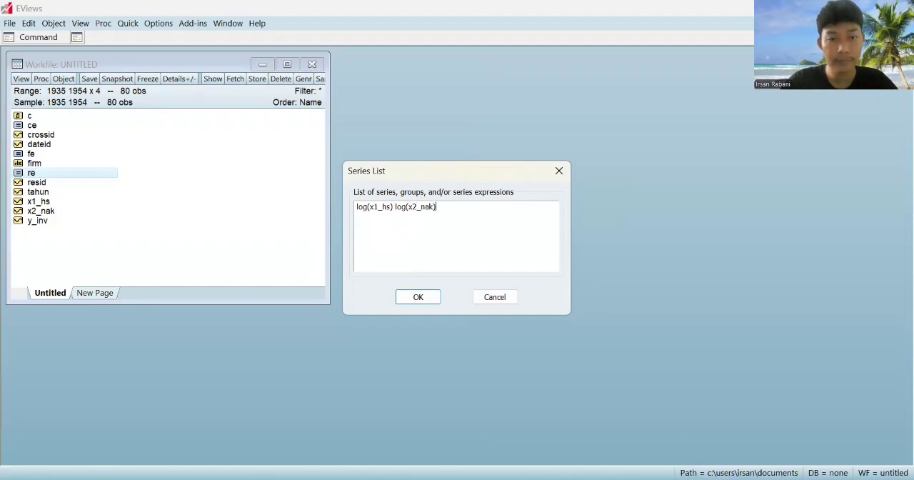
pyautogui.click(420, 301)
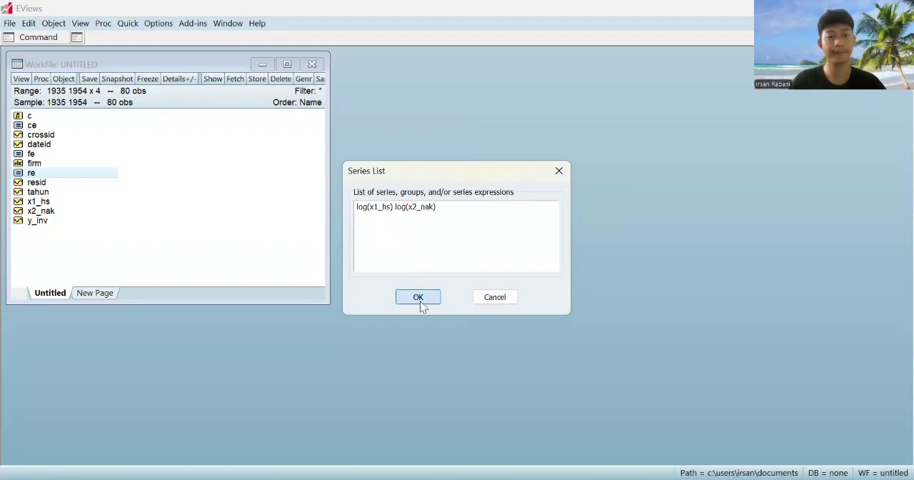
pyautogui.hotkey('alt', 'Tab')
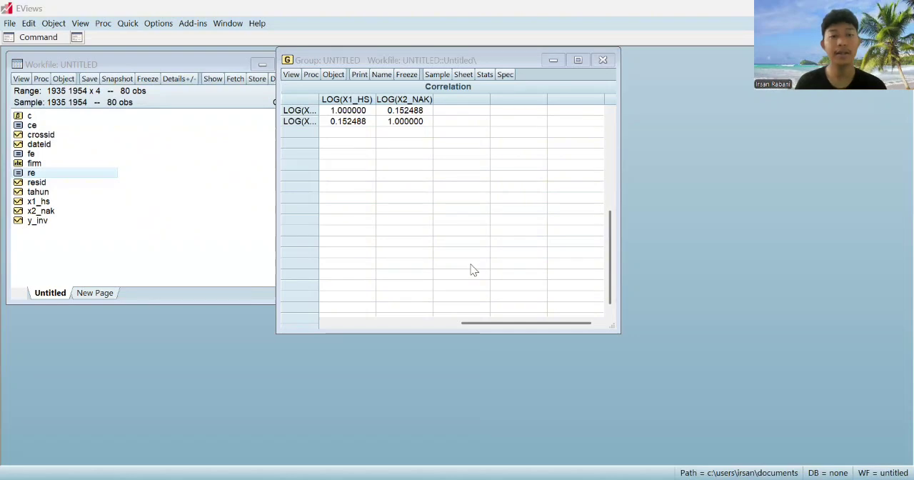
# Reposition the correlation window and examine the correlation between the two logged regressors
pyautogui.click(343, 157)
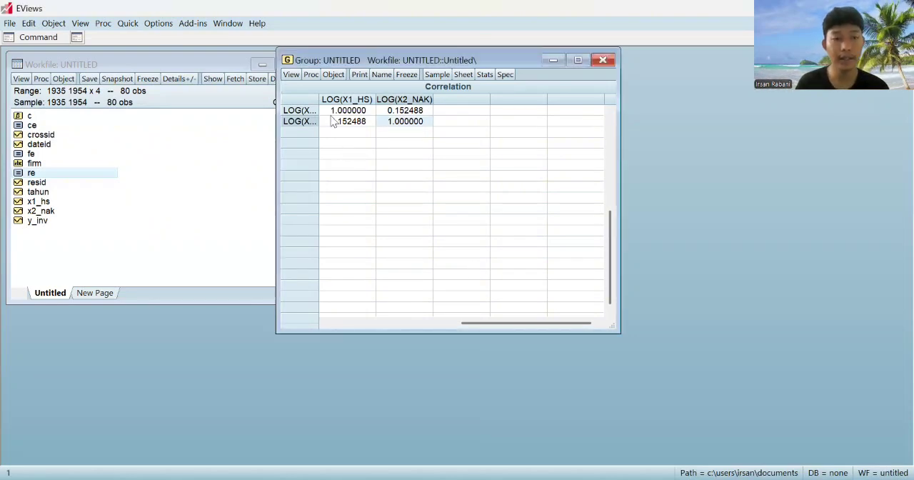
pyautogui.moveTo(400, 60); pyautogui.dragTo(367, 119)
pyautogui.click(282, 170)
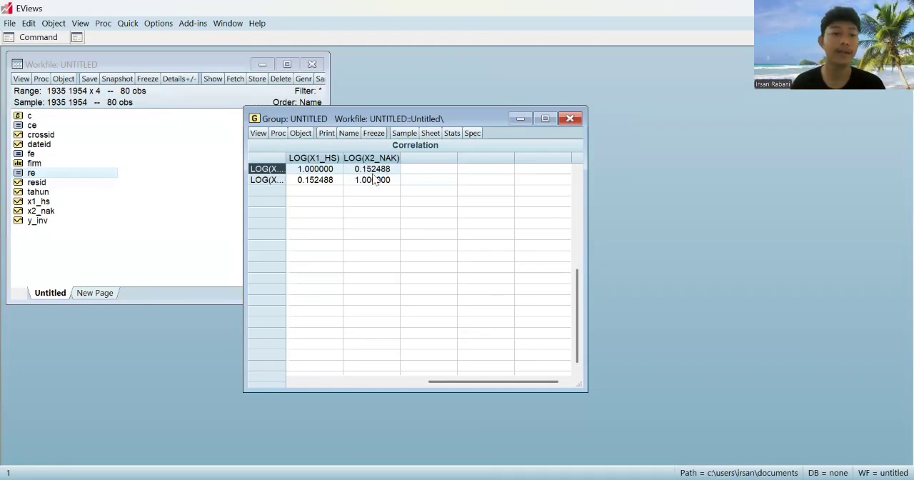
pyautogui.click(275, 181)
pyautogui.click(312, 159)
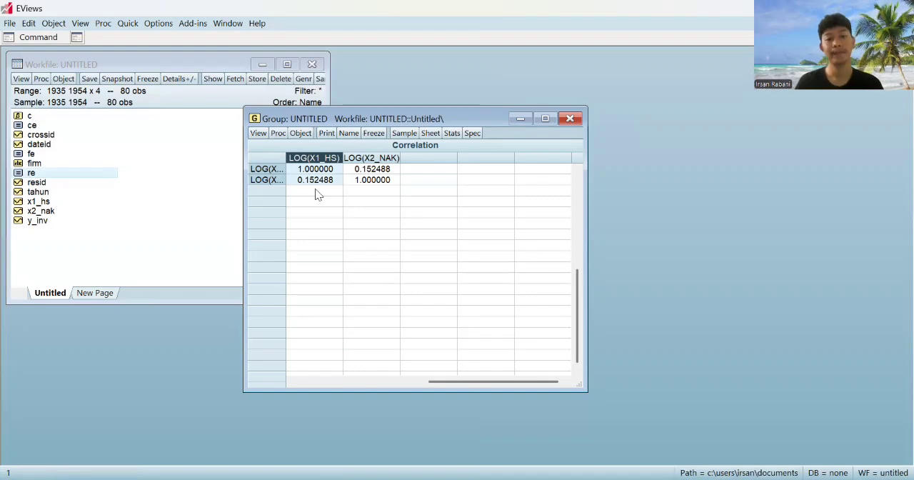
# Close the correlation group of the two logged regressors, keeping it in the workfile under the name uji_multikoleniaritas
pyautogui.hotkey('alt', 'Tab')
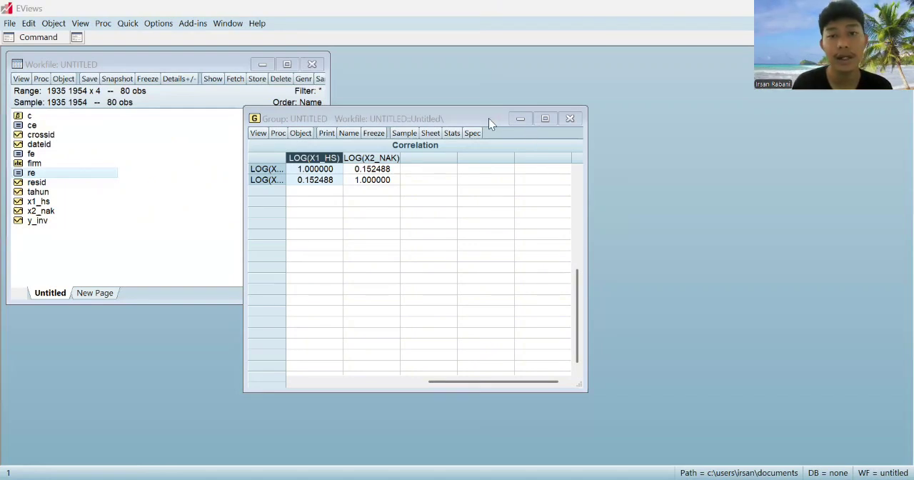
pyautogui.moveTo(489, 120); pyautogui.dragTo(452, 124)
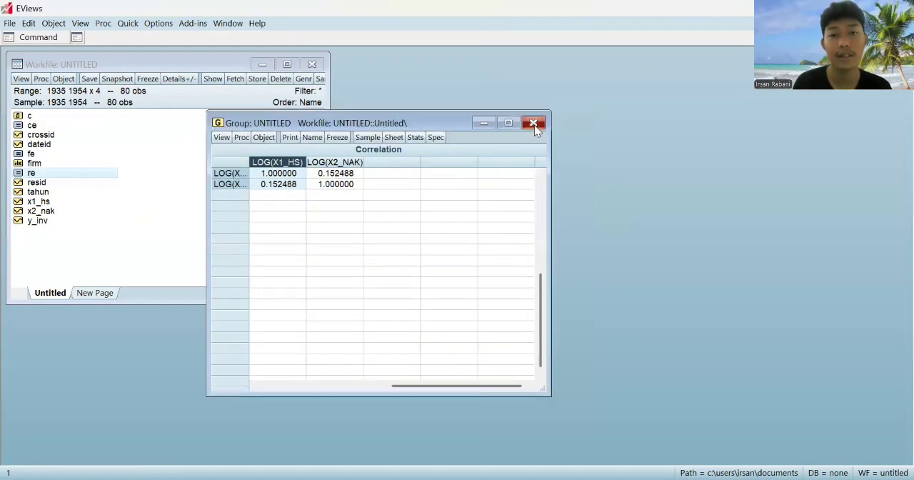
pyautogui.click(534, 125)
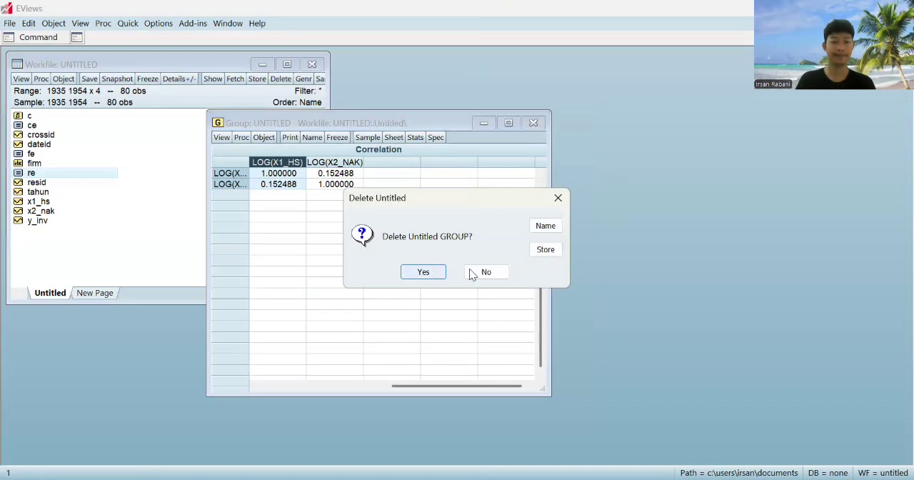
pyautogui.click(545, 226)
pyautogui.press('BackSpace')
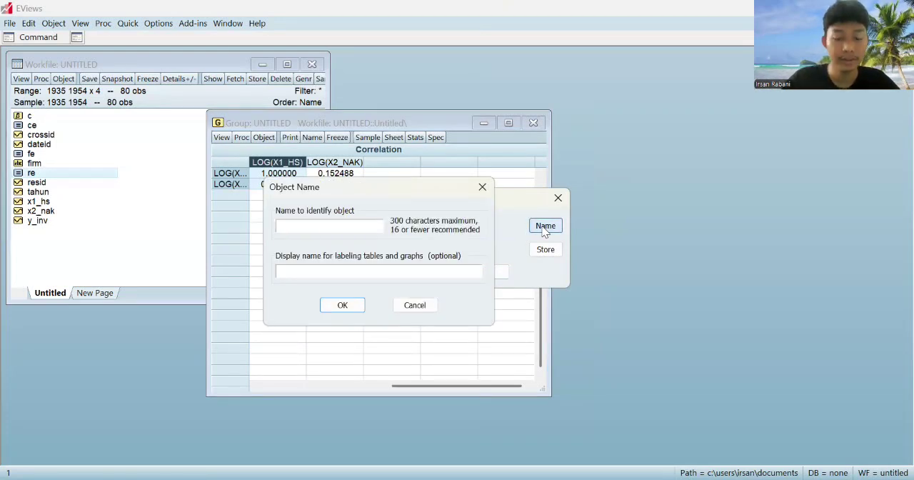
pyautogui.write('uji mu')
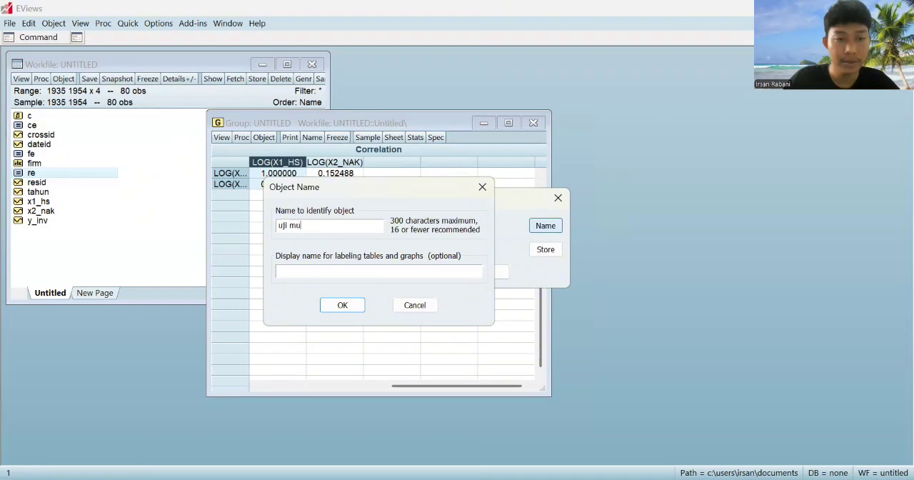
pyautogui.press('BackSpace')
pyautogui.press('BackSpace')
pyautogui.press('BackSpace')
pyautogui.write('_m')
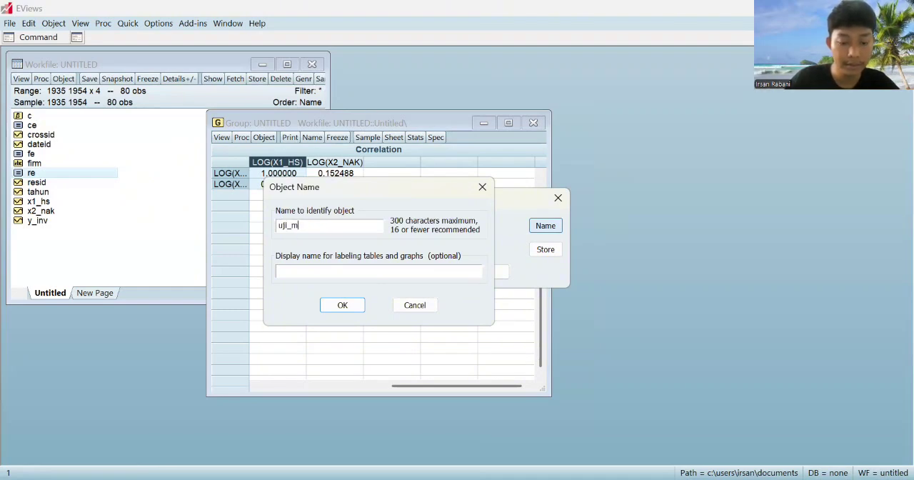
pyautogui.write('ultikolenia')
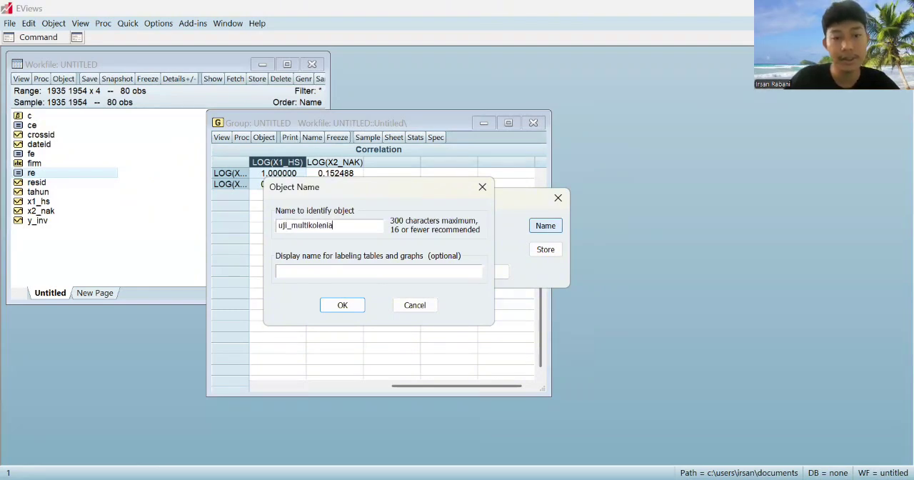
pyautogui.write('ritas')
pyautogui.press('Return')
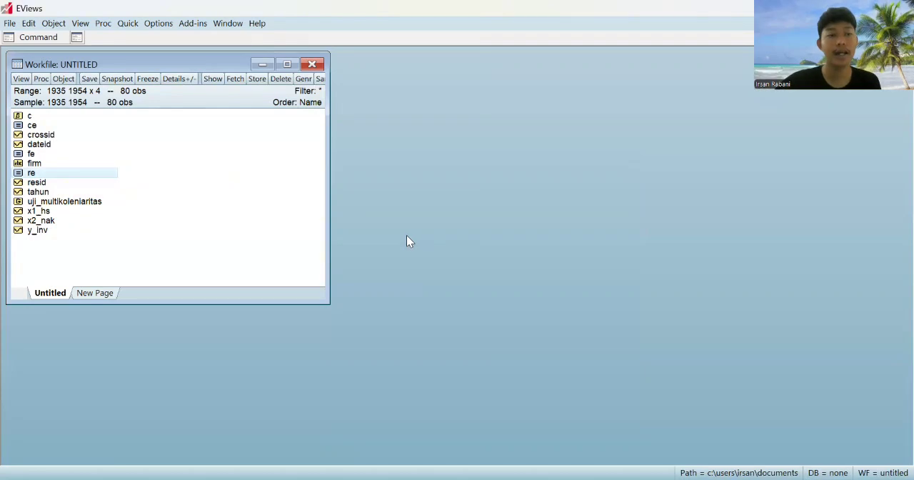
# Estimate the heteroskedasticity test equation abs(resid) c log(x1_hs) log(x2_nak) by least squares with random cross-section effects and examine its output
pyautogui.click(132, 26)
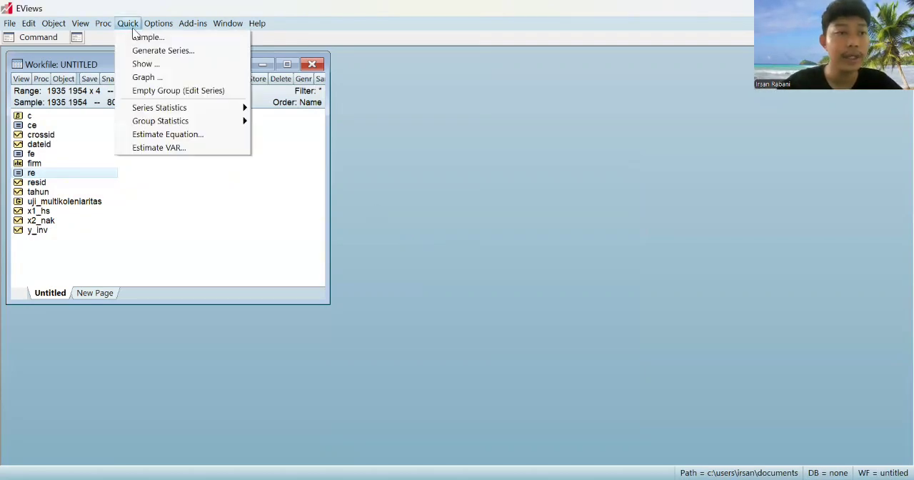
pyautogui.click(206, 134)
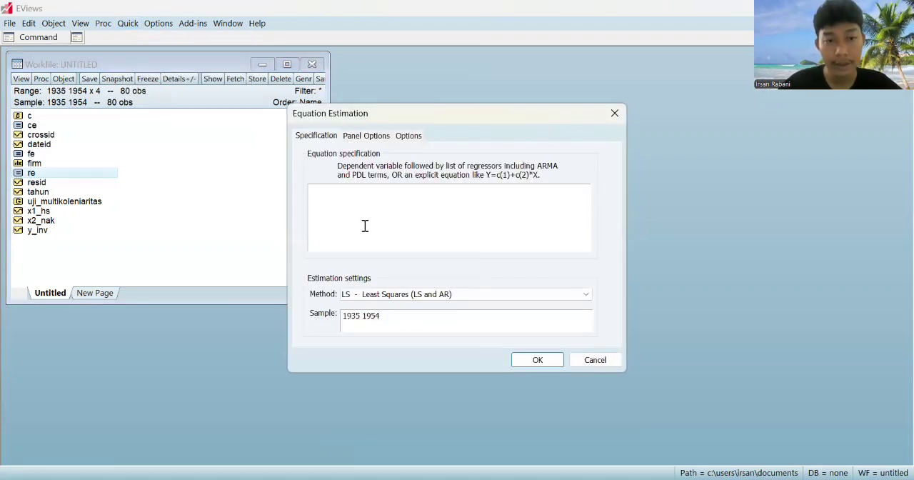
pyautogui.write('abs(resid) c log(x1_hs) log(x2_nak)')
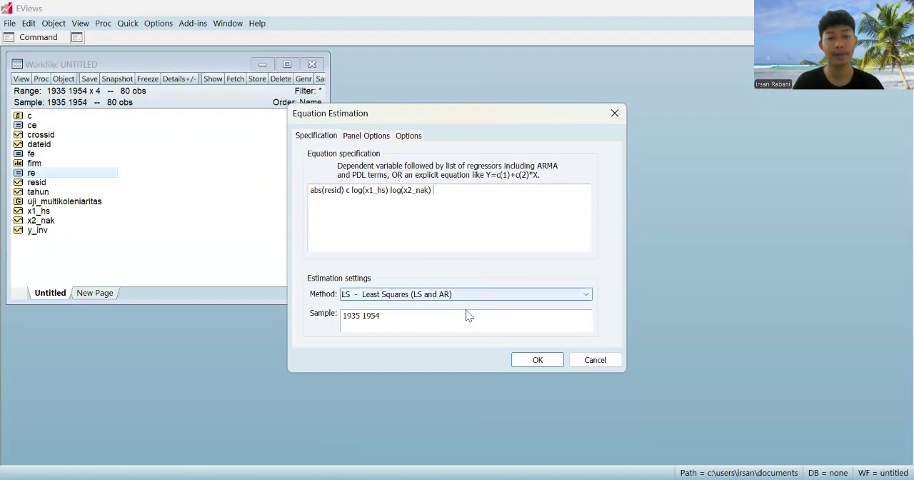
pyautogui.click(369, 137)
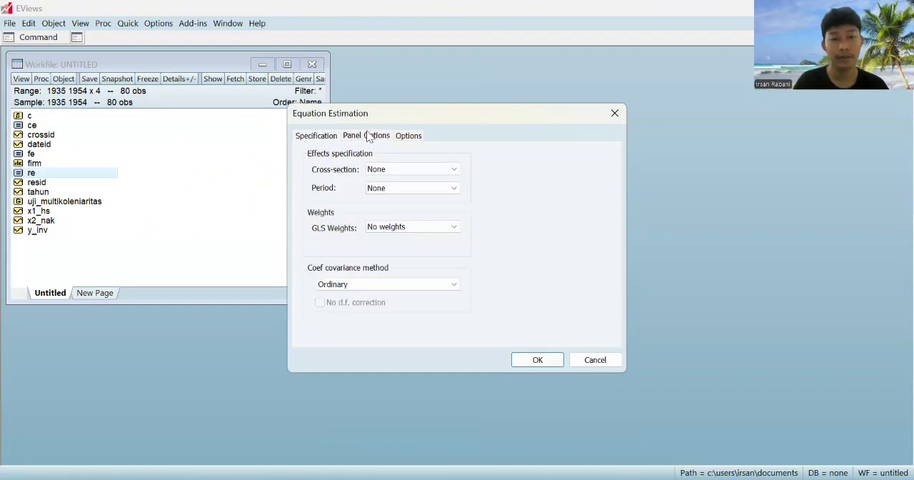
pyautogui.click(395, 170)
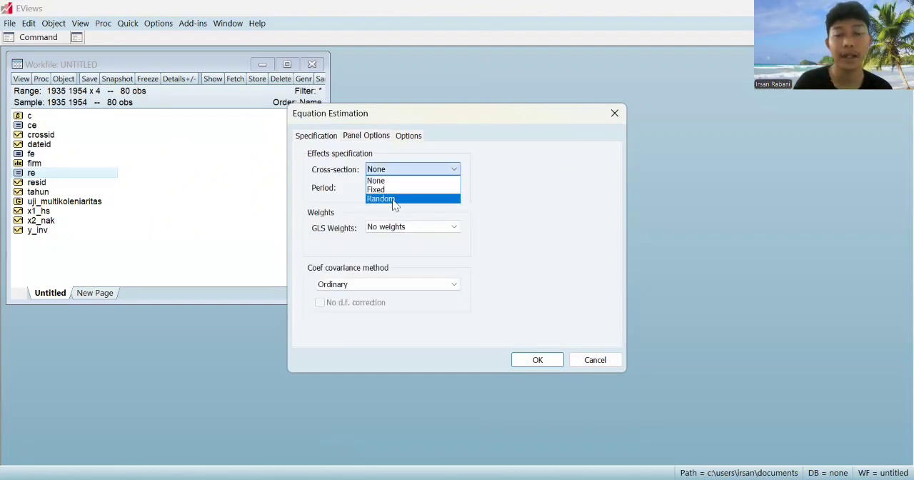
pyautogui.click(394, 199)
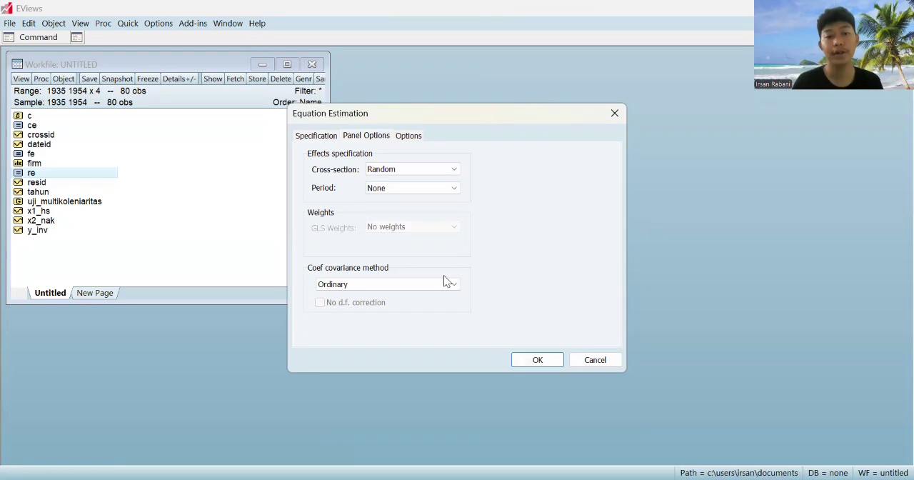
pyautogui.click(537, 360)
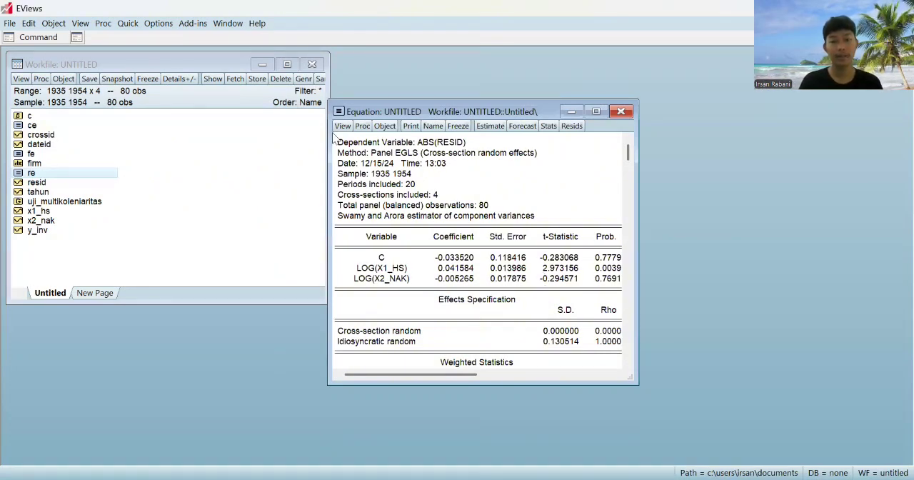
pyautogui.moveTo(471, 112); pyautogui.dragTo(333, 134)
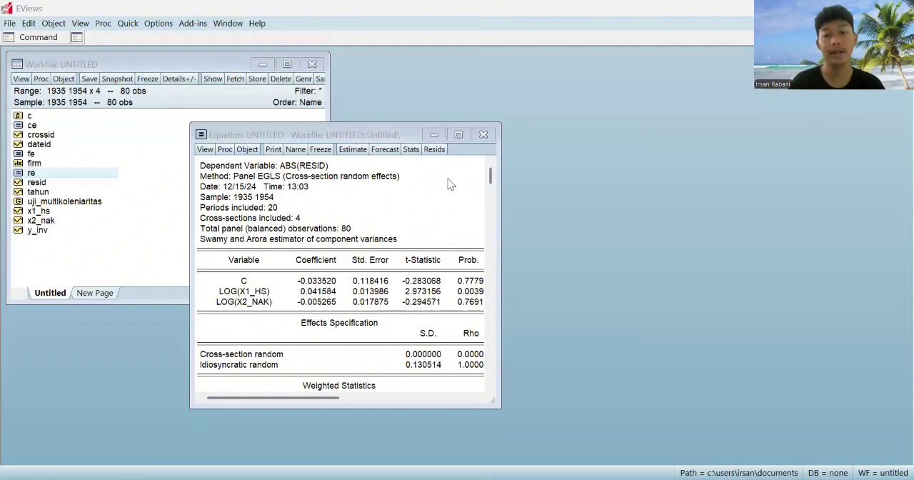
# Close the untitled abs(resid) equation and delete it from the workfile
pyautogui.click(484, 135)
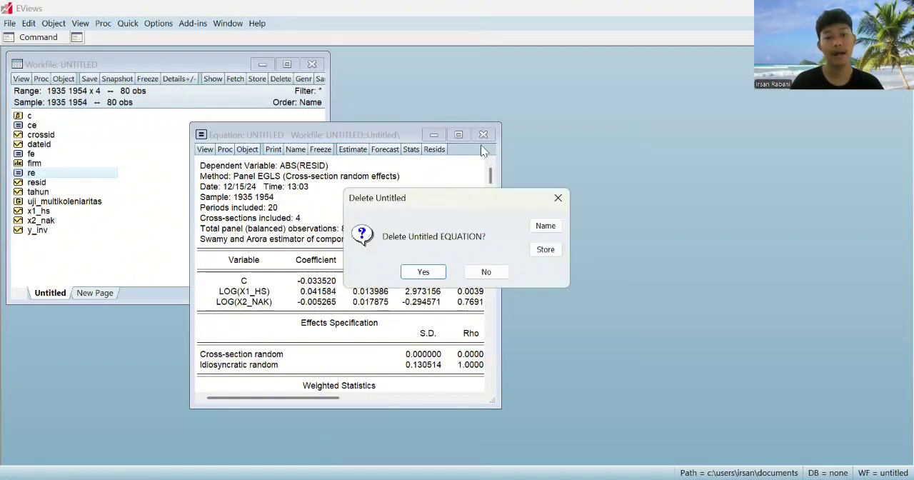
pyautogui.click(495, 271)
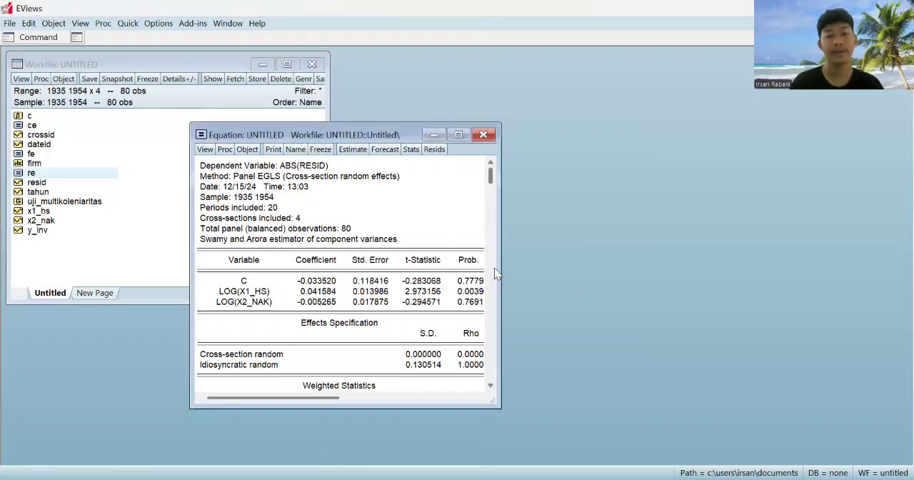
pyautogui.click(483, 135)
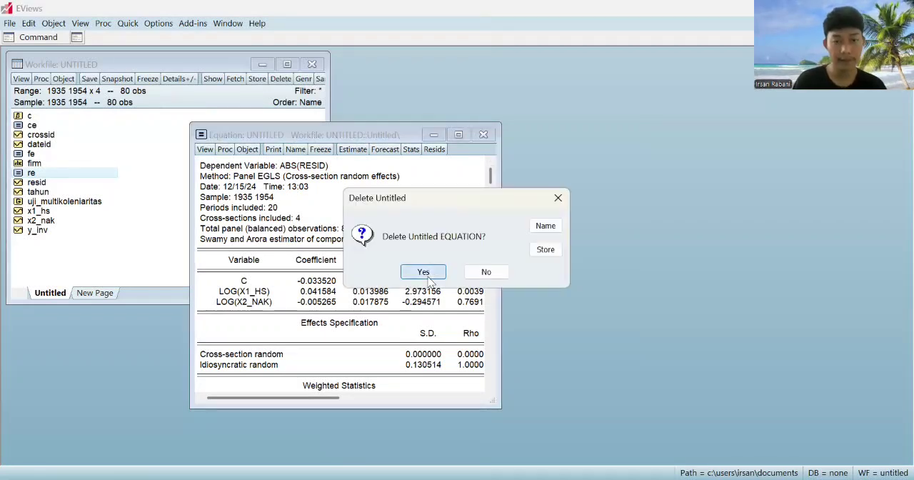
pyautogui.click(427, 275)
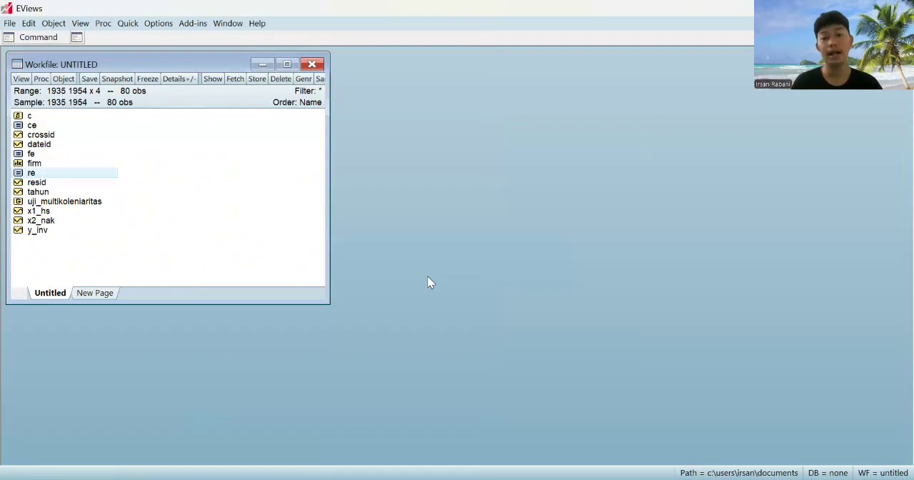
# Open equation re and examine its residual histogram and normality statistics at full size, then restore the smaller window
pyautogui.hotkey('alt', 'Tab')
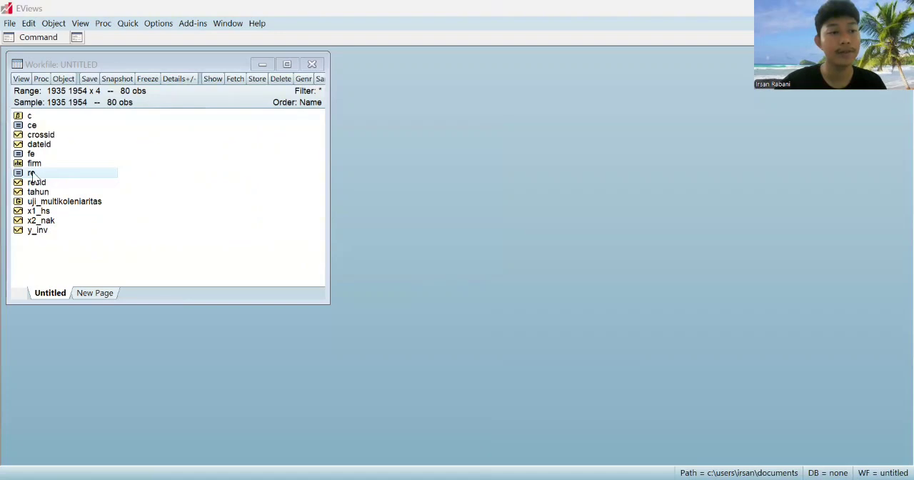
pyautogui.doubleClick(109, 172)
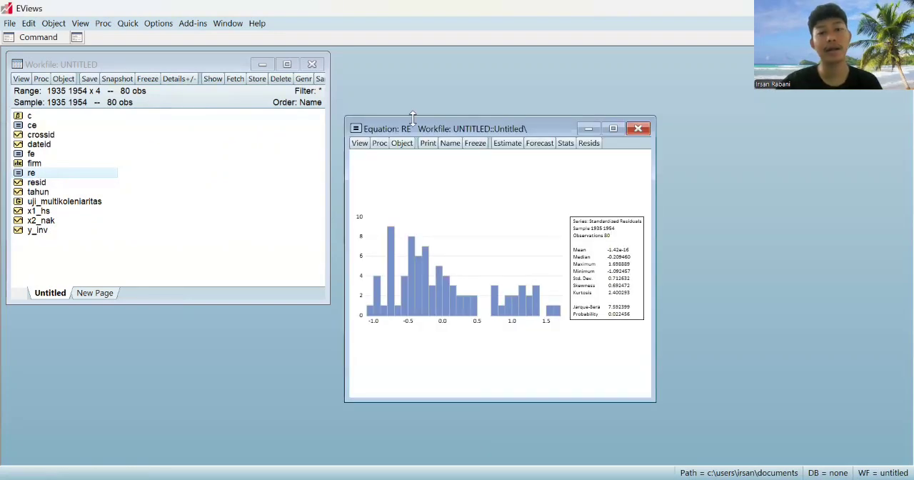
pyautogui.moveTo(429, 127); pyautogui.dragTo(315, 111)
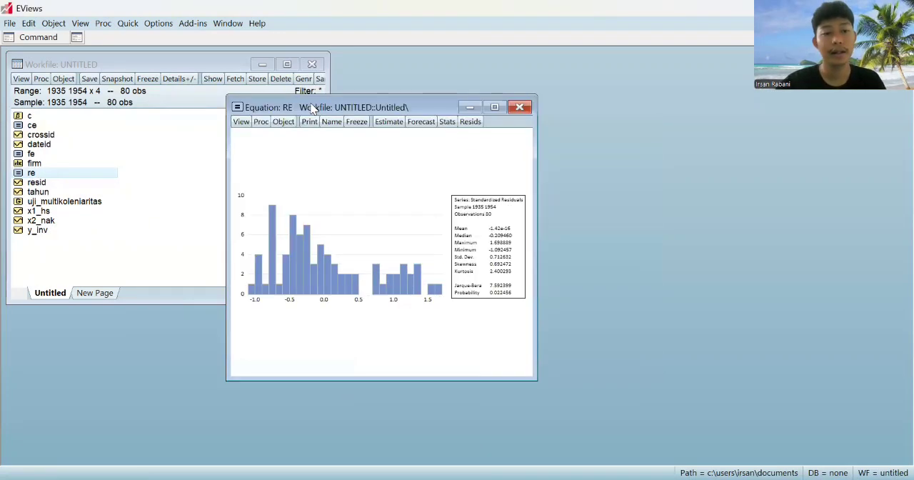
pyautogui.doubleClick(318, 114)
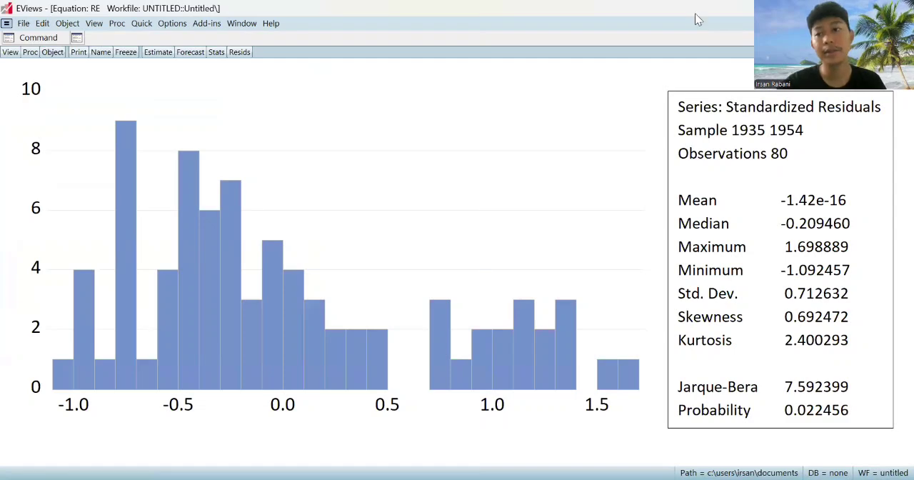
pyautogui.click(877, 23)
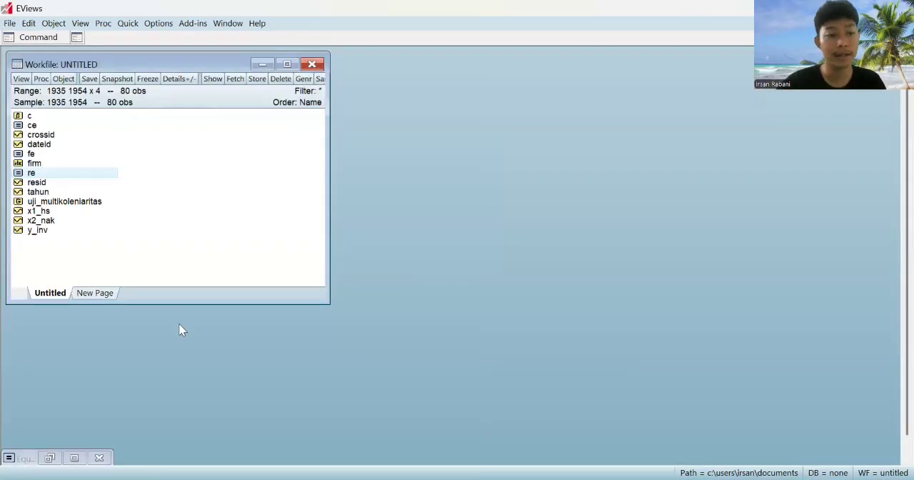
pyautogui.click(50, 457)
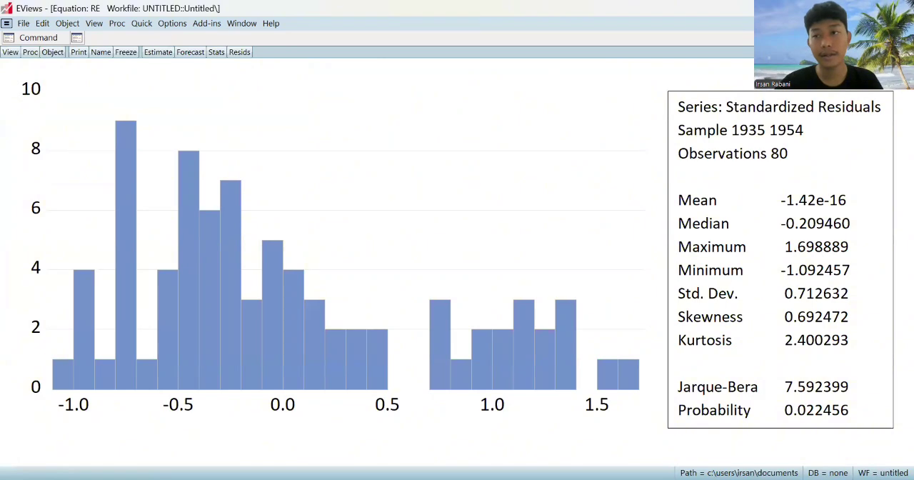
pyautogui.click(892, 24)
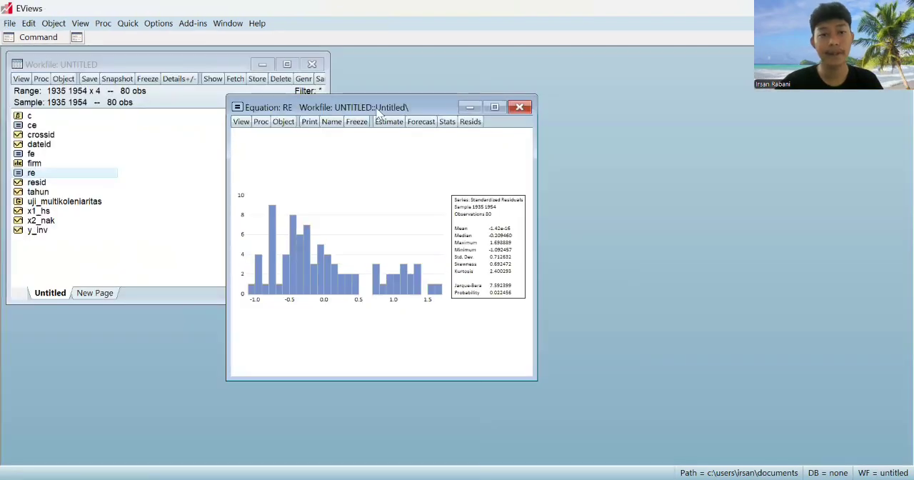
pyautogui.moveTo(395, 100); pyautogui.dragTo(474, 123)
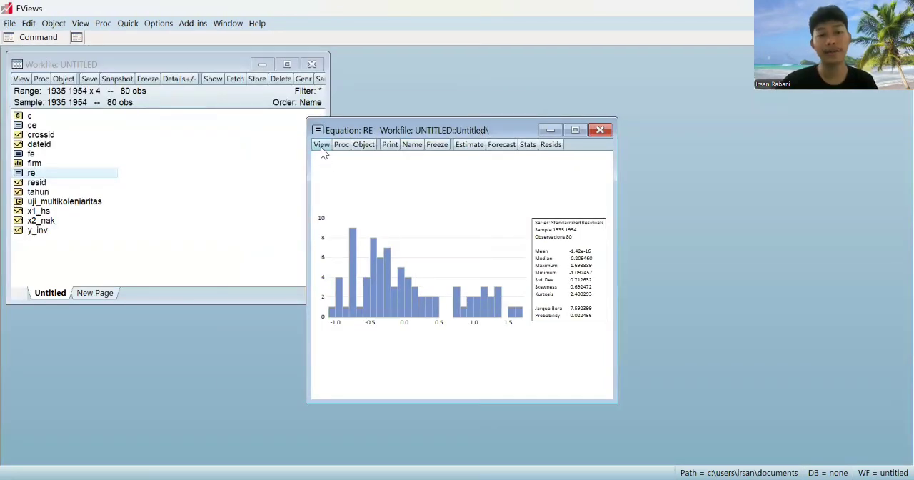
# Show equation re's Estimation Output, examine the coefficients and Weighted Statistics including the Durbin-Watson stat, and close the window
pyautogui.click(321, 145)
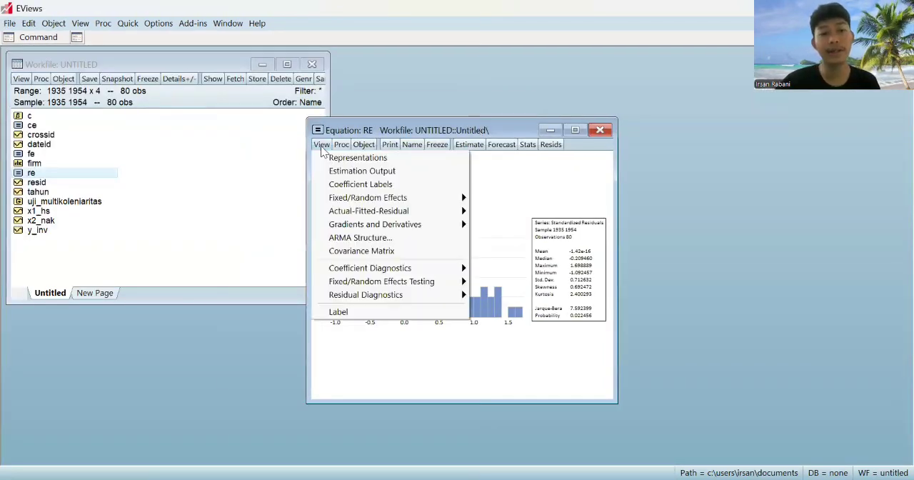
pyautogui.click(352, 171)
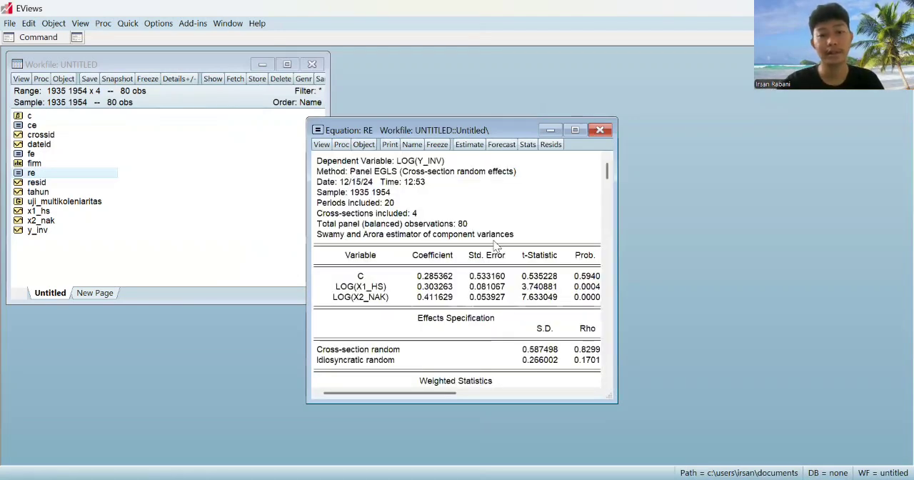
pyautogui.moveTo(480, 126); pyautogui.dragTo(369, 112)
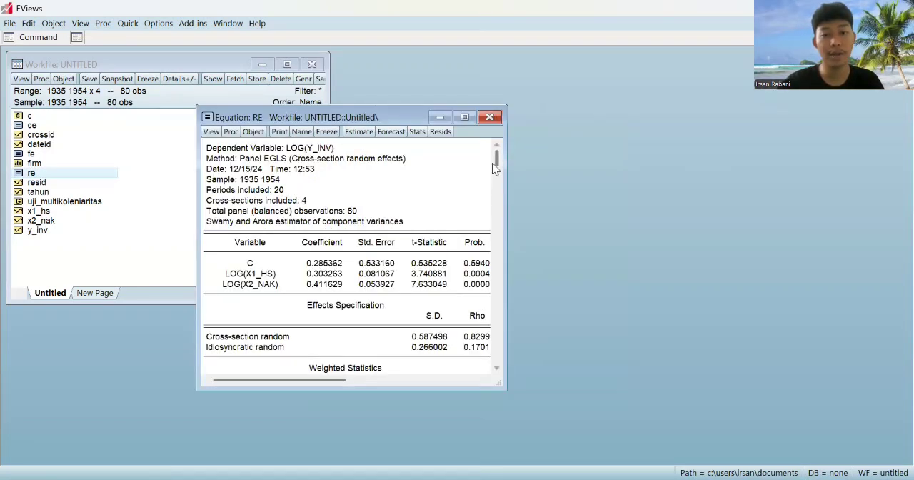
pyautogui.moveTo(496, 160); pyautogui.dragTo(500, 271)
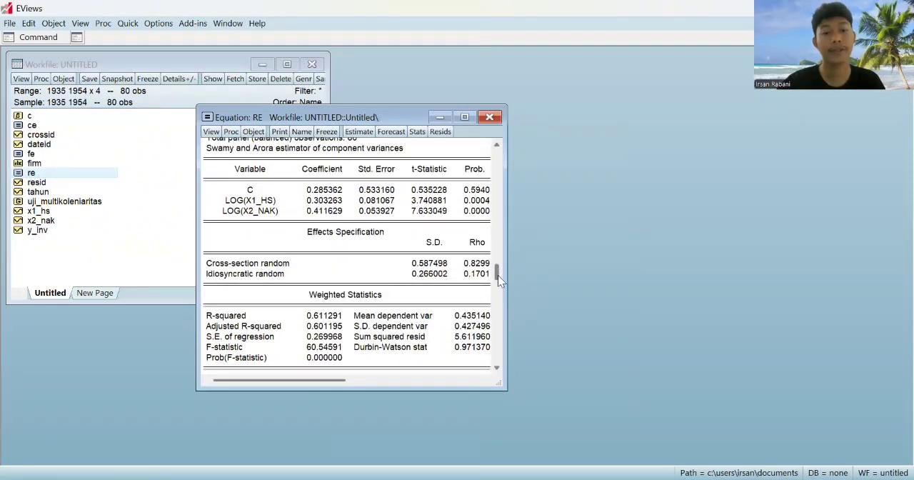
pyautogui.hotkey('alt', 'Tab')
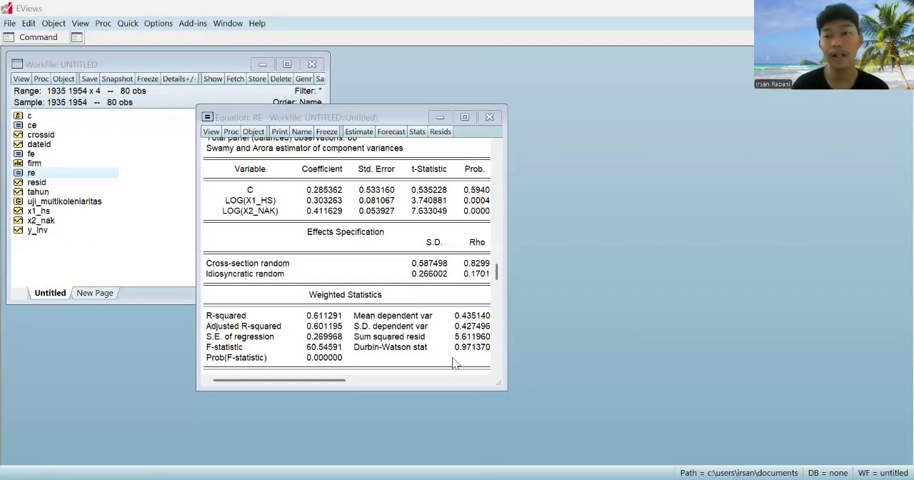
pyautogui.click(488, 117)
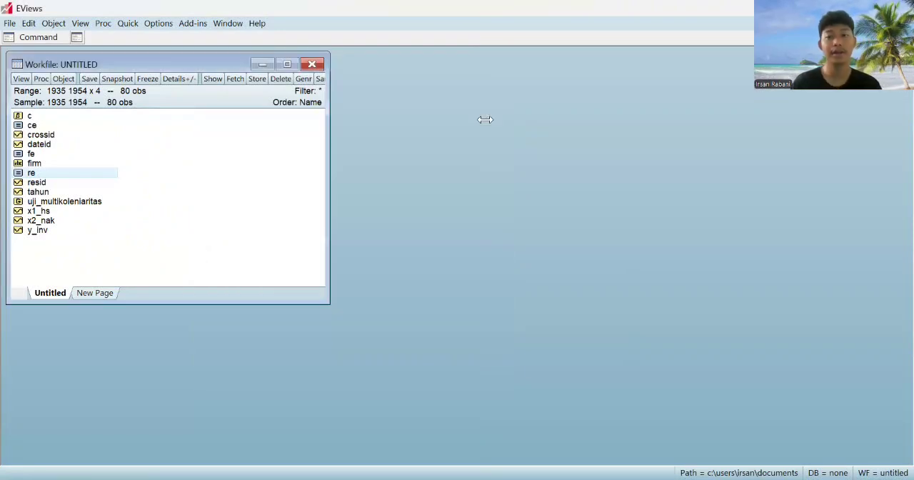